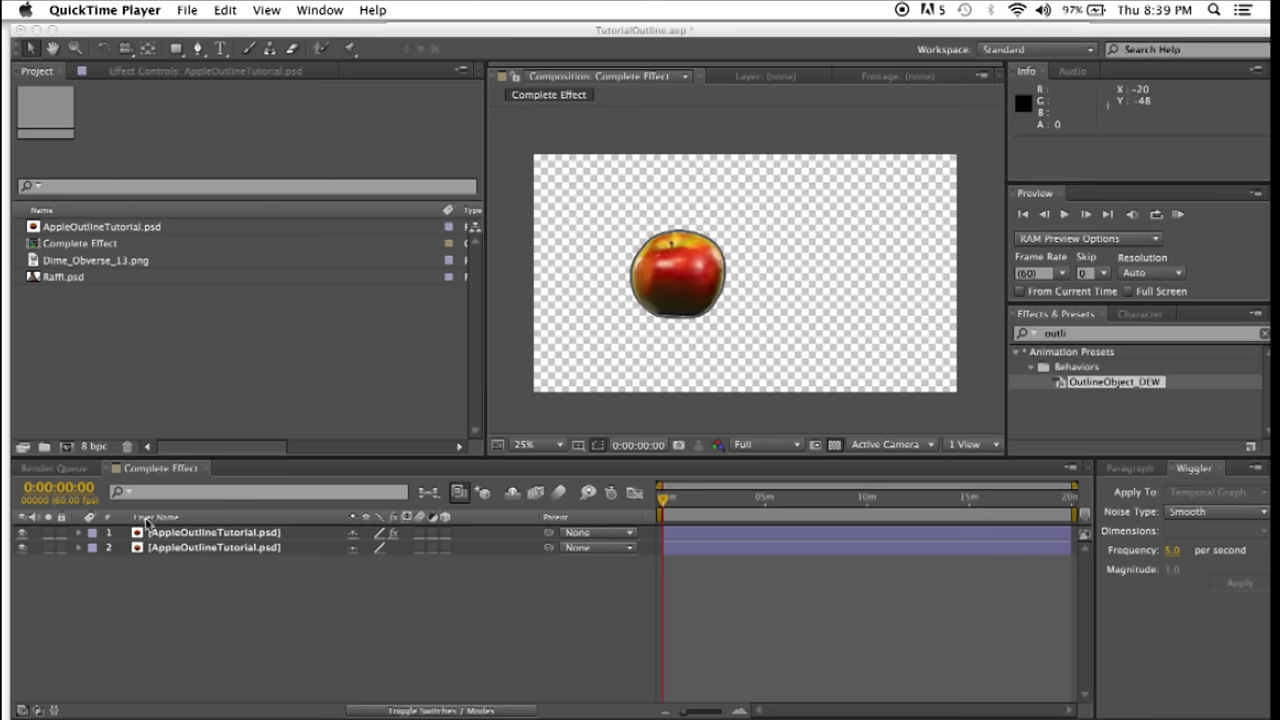
- Inspect the finished apple example by toggling its layers and test-moving the outline layer
left_click(25, 539)
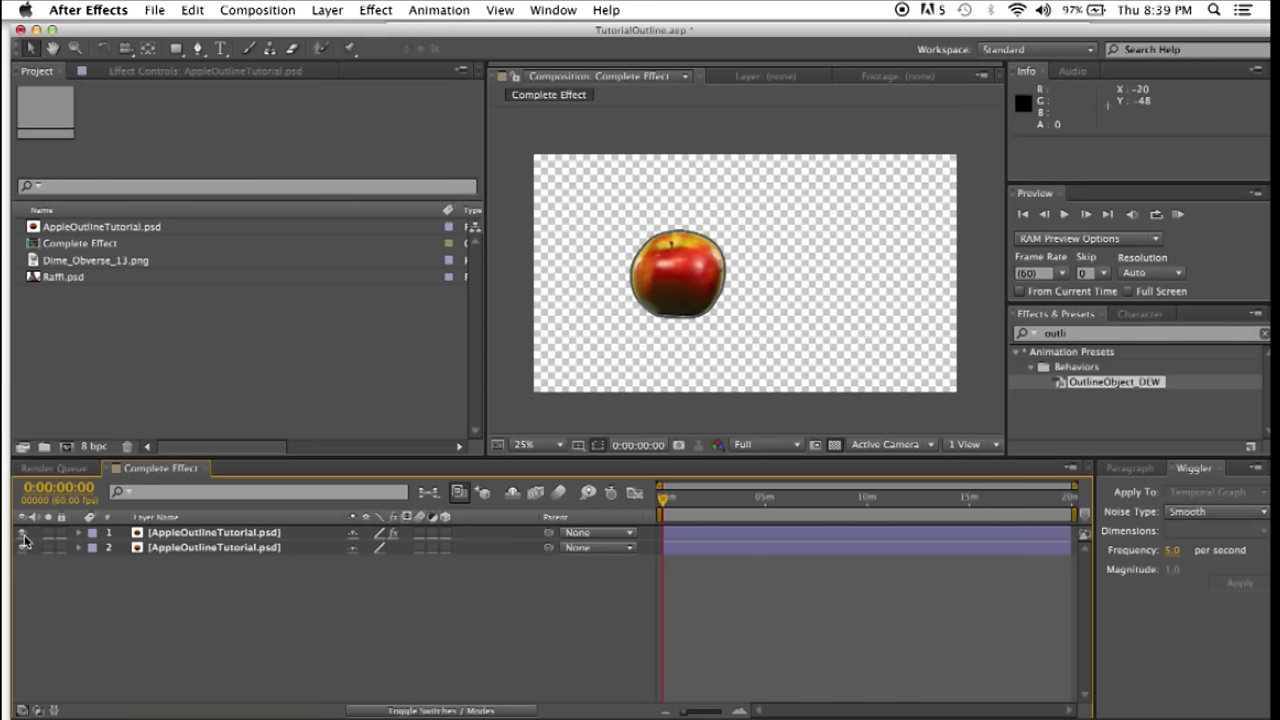
left_click(23, 534)
left_click(23, 534)
left_click(23, 548)
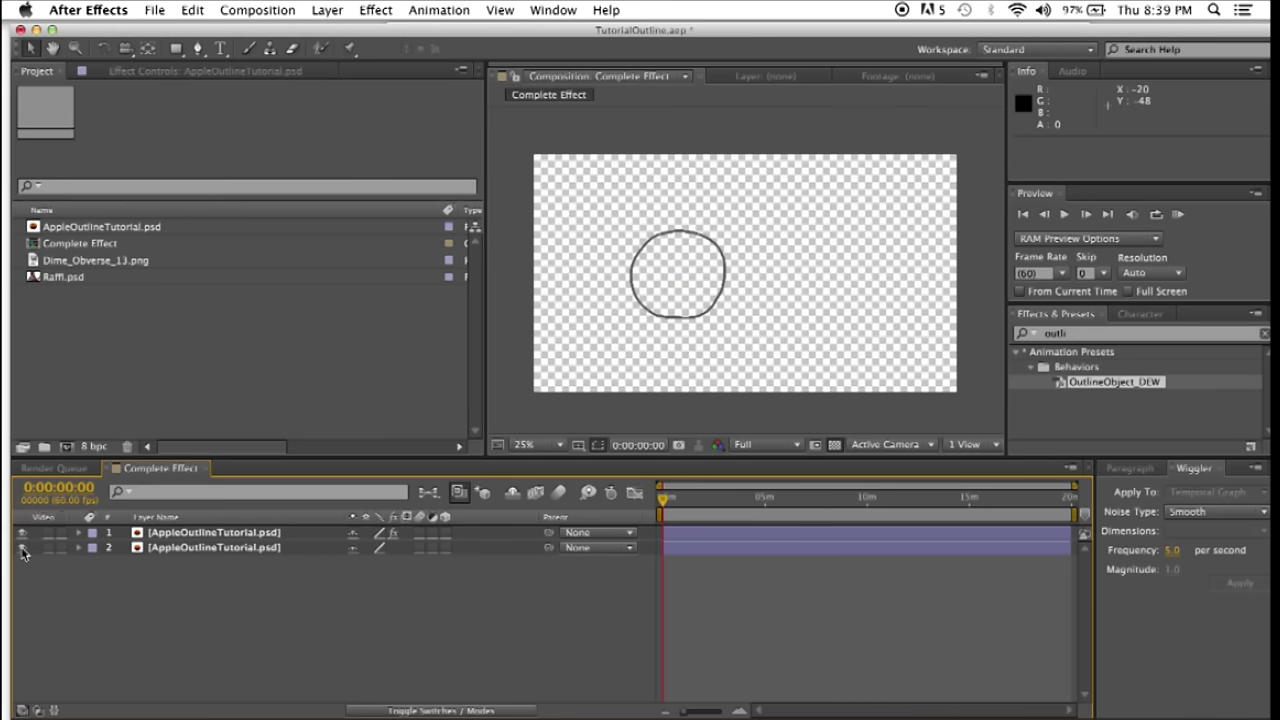
left_click(23, 548)
left_click(703, 286)
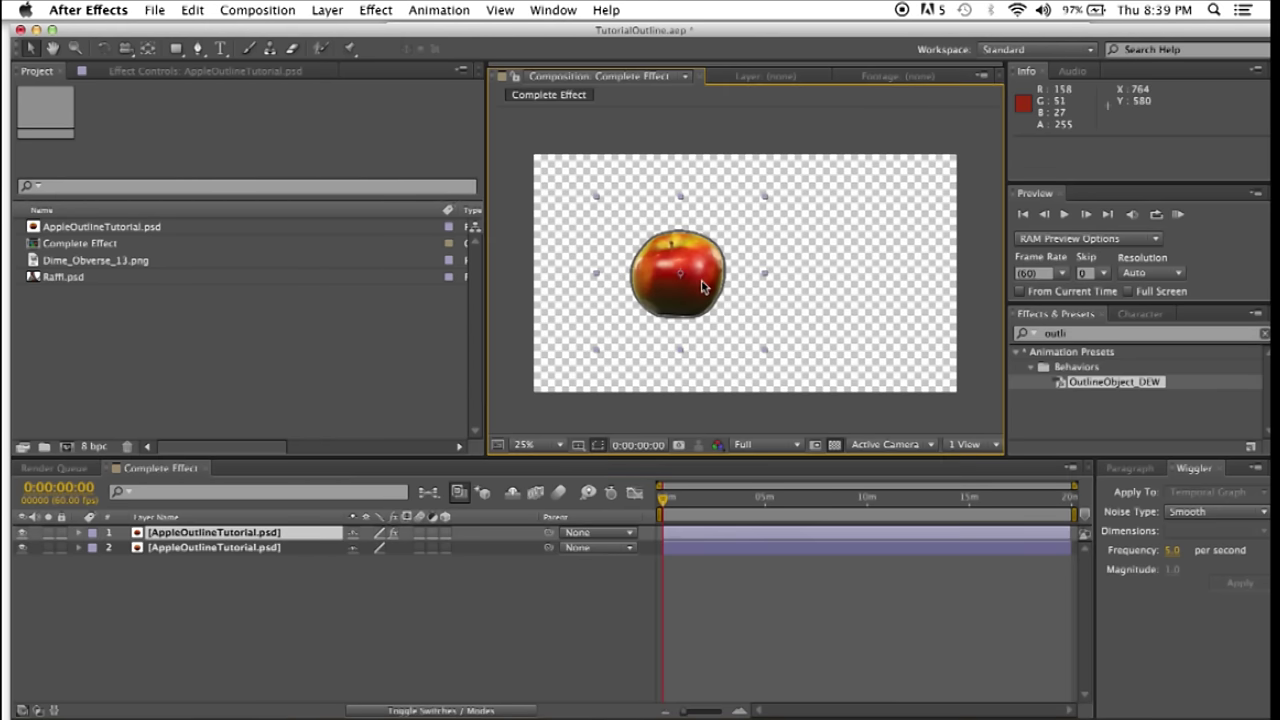
left_click_drag(703, 286, 766, 283)
key("super+z")
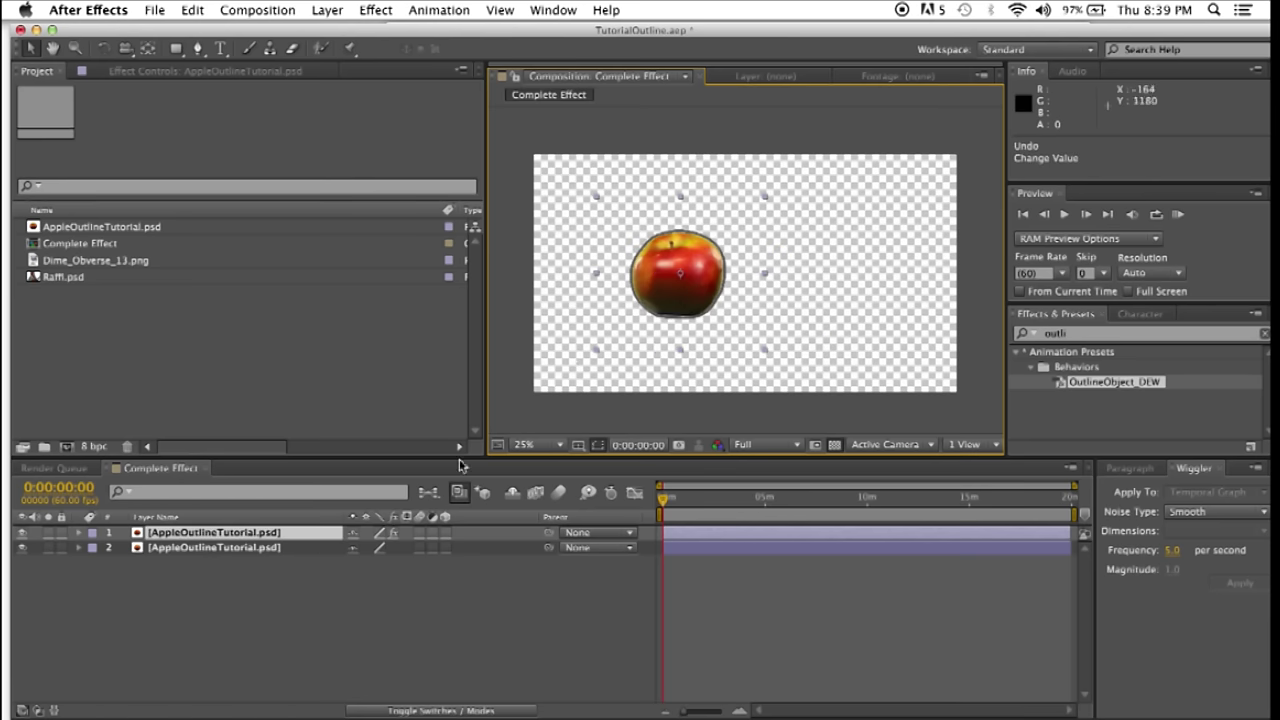
left_click(266, 618)
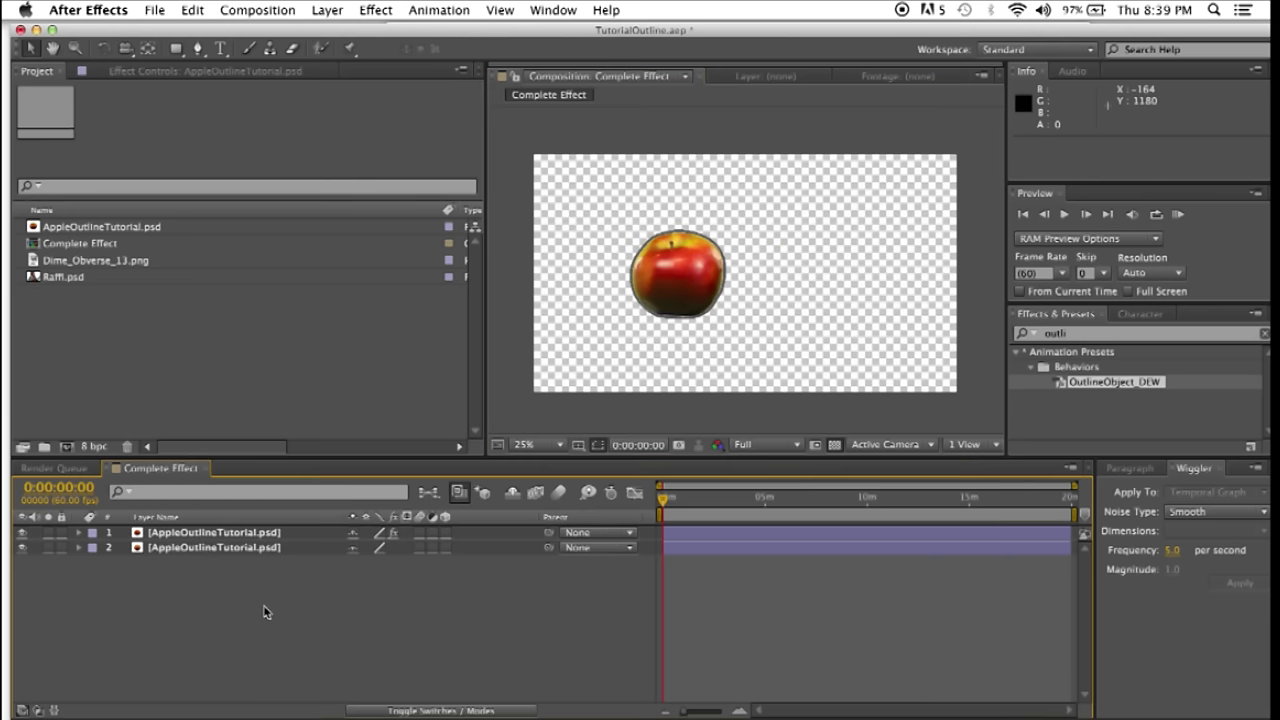
- Create Comp 1 at 1920×1080, 60 fps, with a one-second duration
key("super+n")
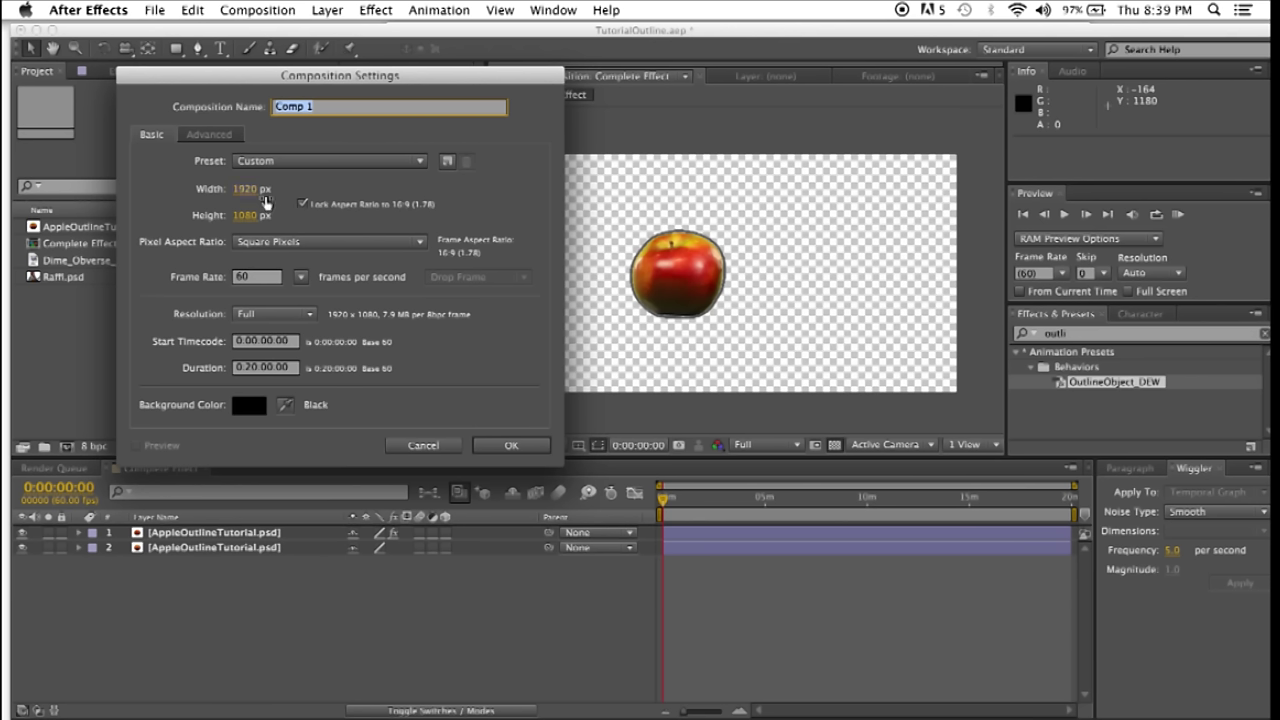
left_click(509, 449)
left_click(256, 368)
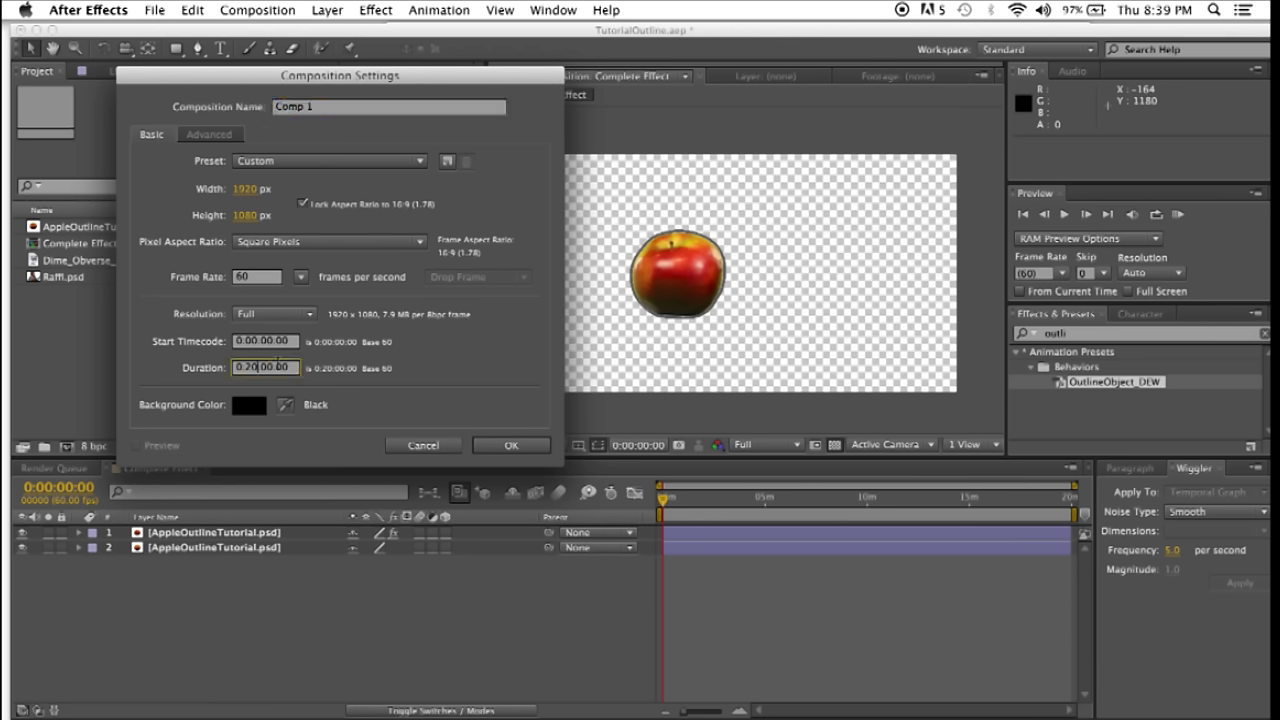
key("BackSpace")
key("BackSpace")
key("BackSpace")
type("00")
key("Return")
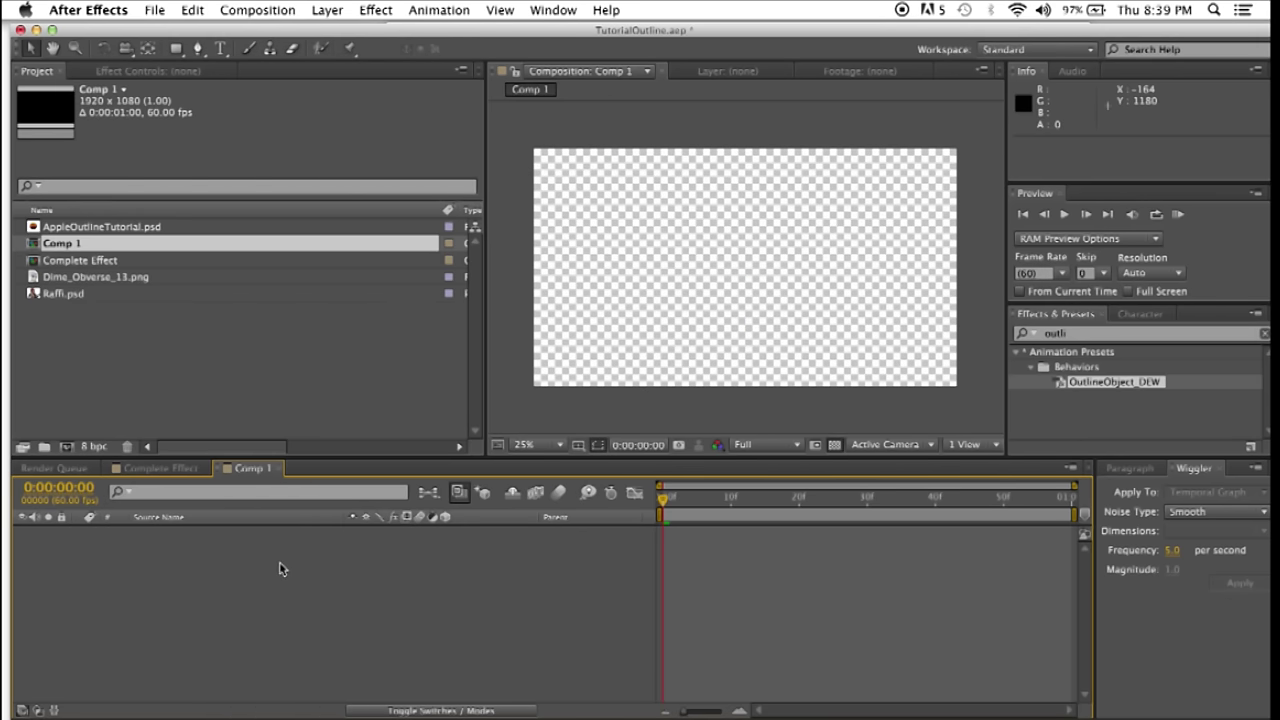
- Add AppleOutlineTutorial.psd to Comp 1 and scale it down to 46%
left_click(35, 229)
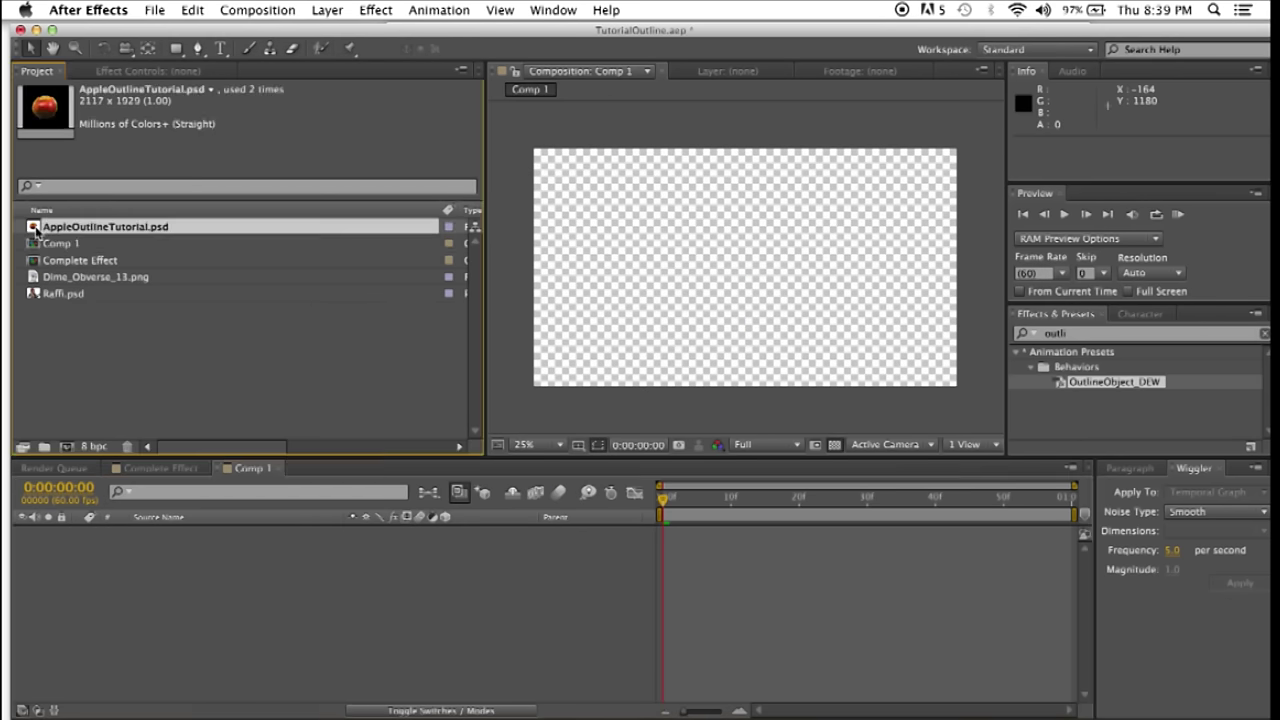
left_click_drag(35, 229, 188, 581)
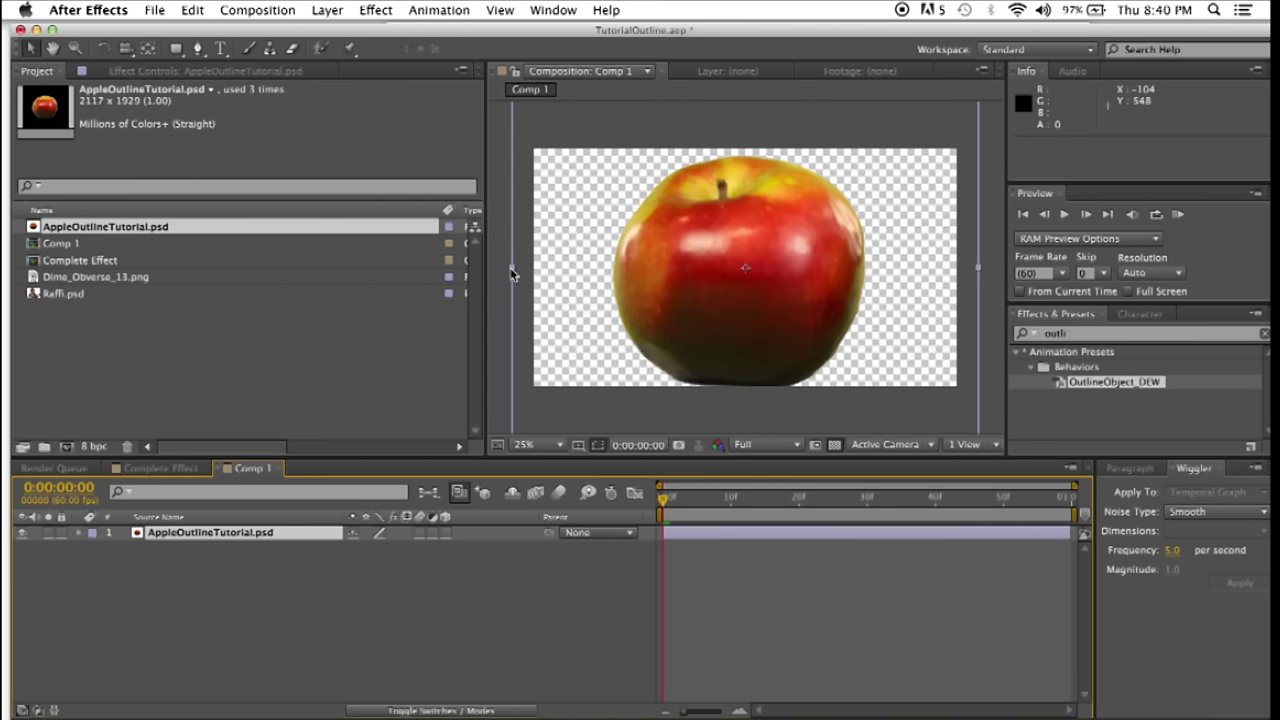
left_click_drag(511, 274, 639, 271)
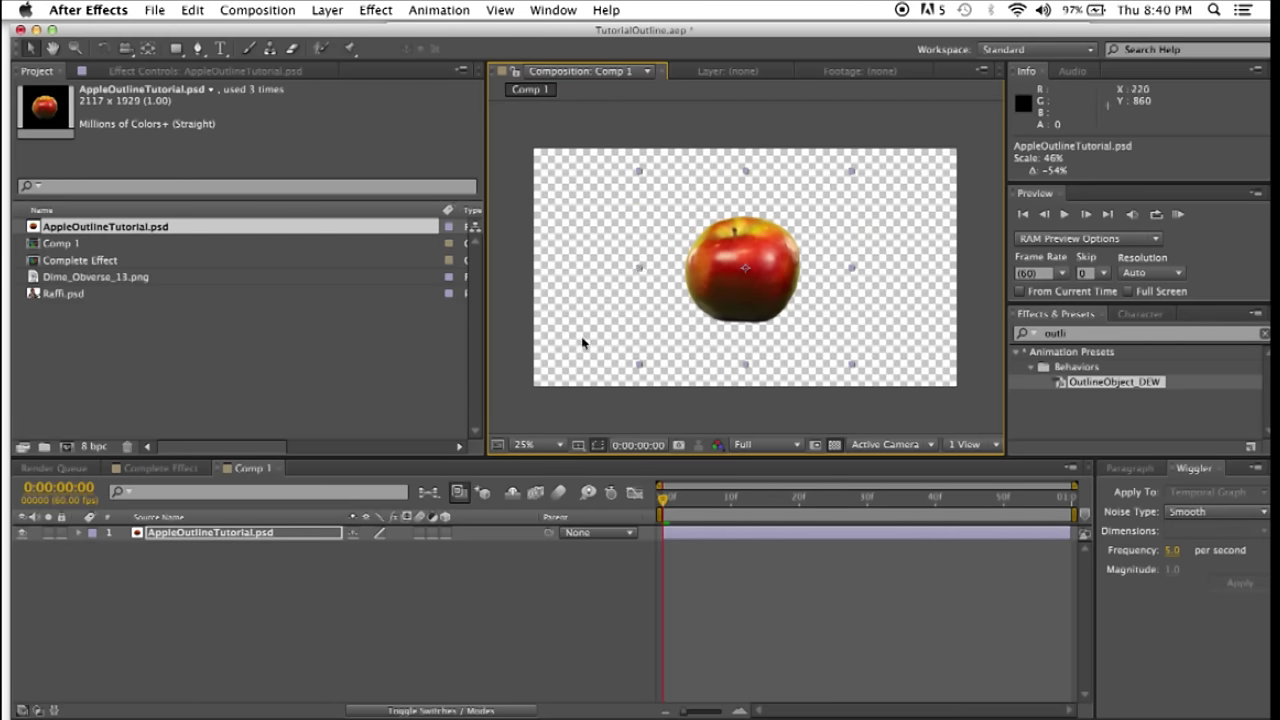
- Apply the Fill effect to the apple layer, turning it solid red
left_click(1096, 338)
key("BackSpace")
left_click(1026, 333)
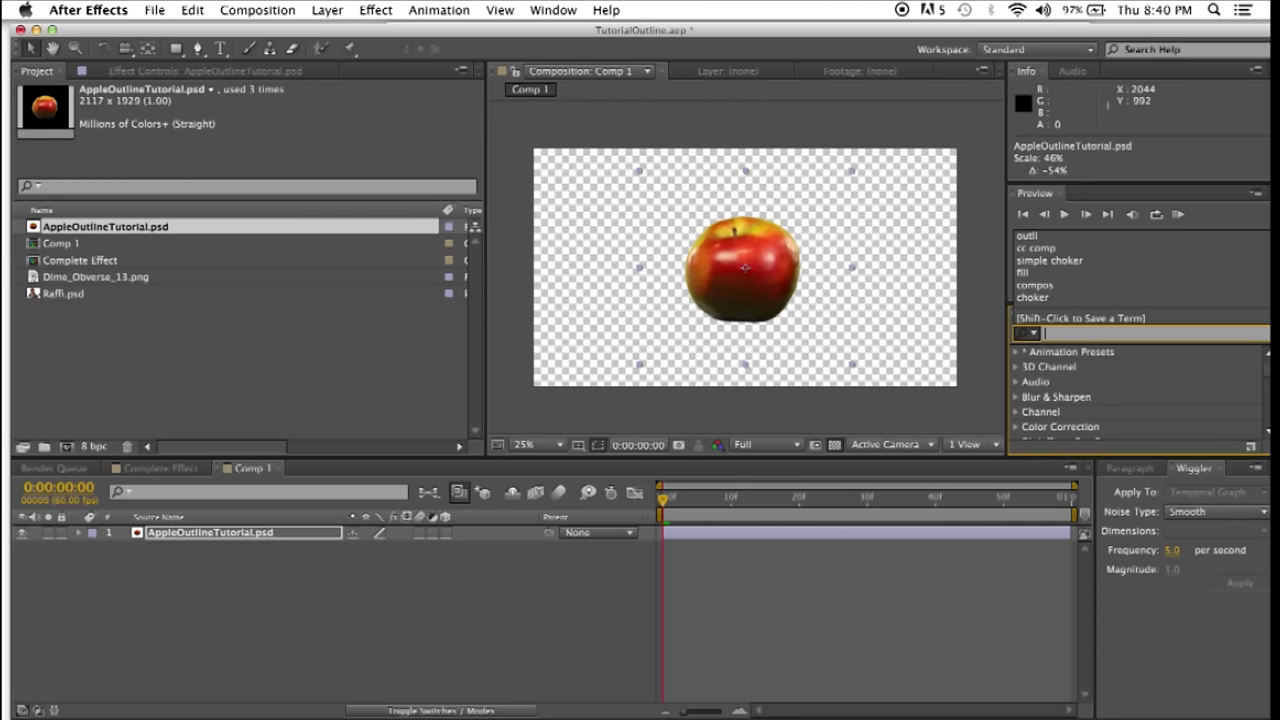
left_click(1022, 272)
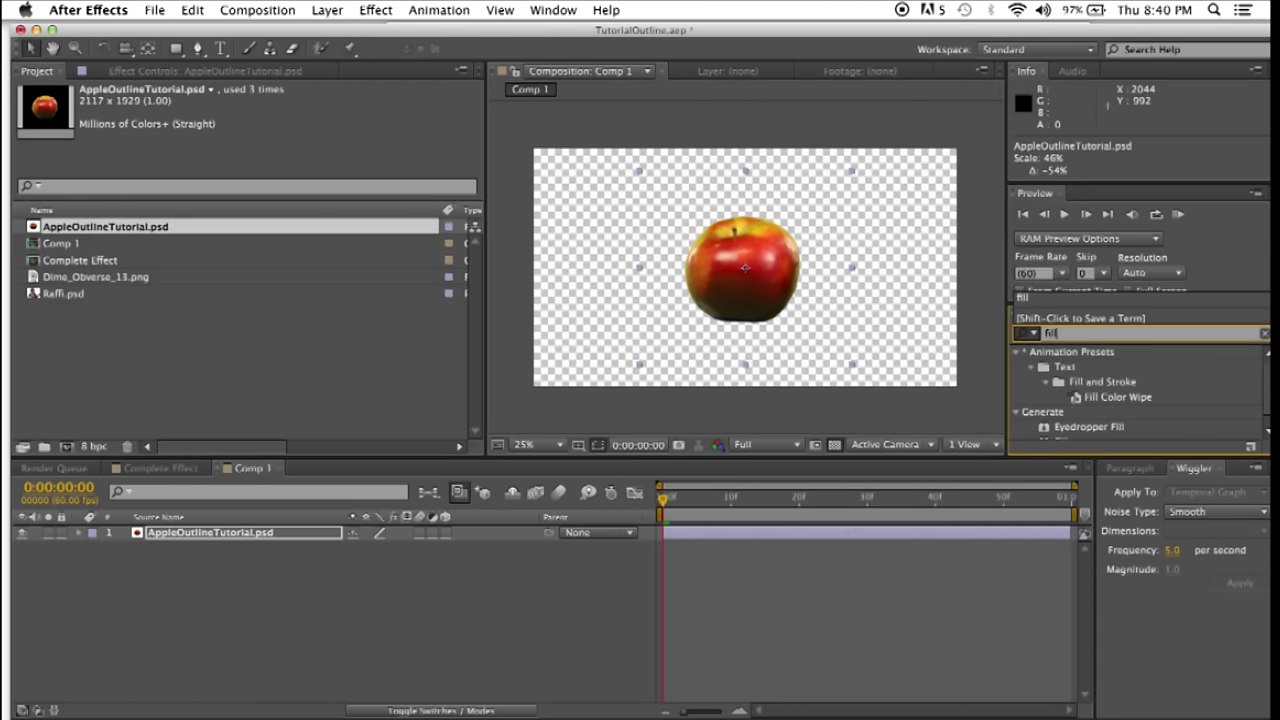
scroll(1194, 409, "down", 1)
left_click(1062, 432)
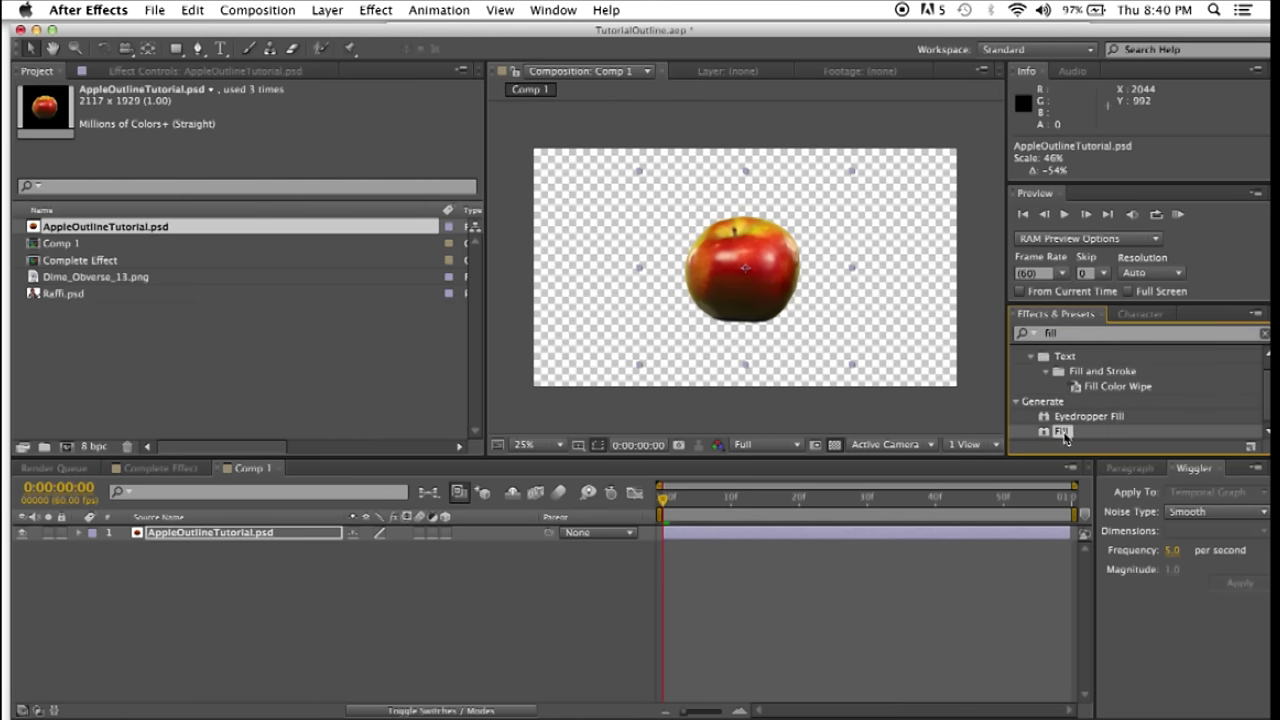
left_click_drag(1062, 432, 742, 287)
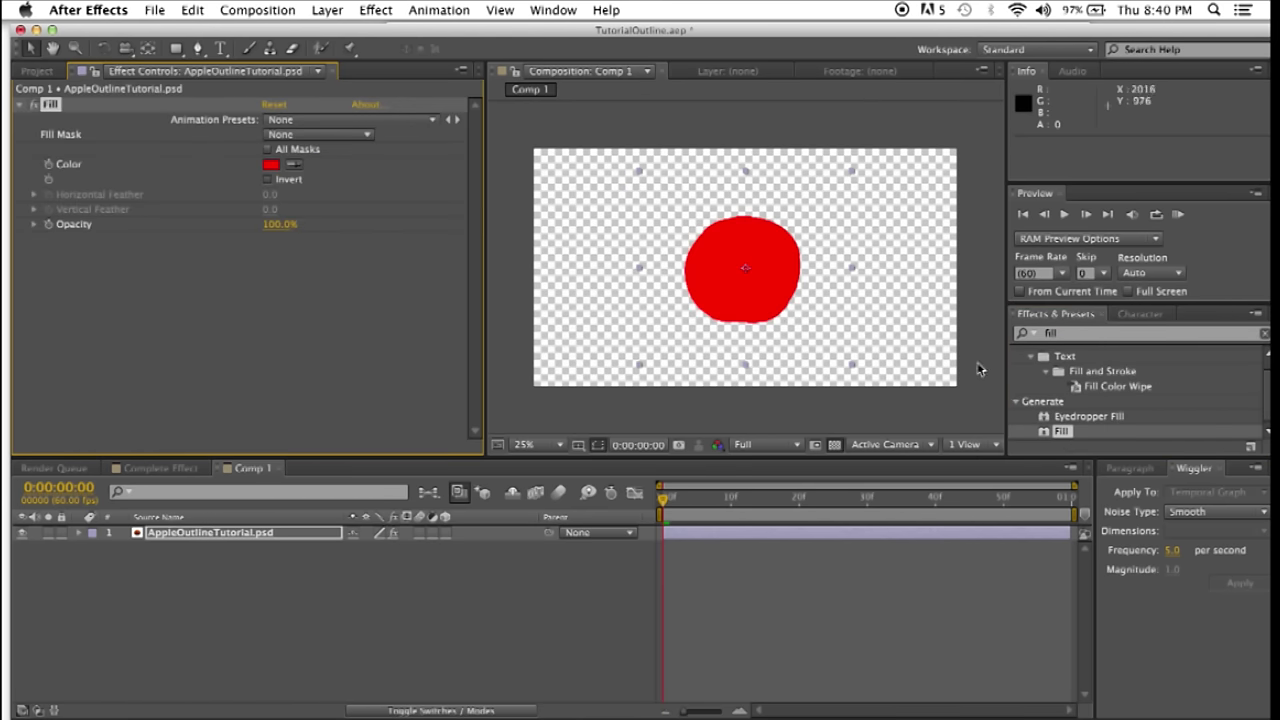
- Apply Simple Choker to the red apple layer
left_click(1062, 336)
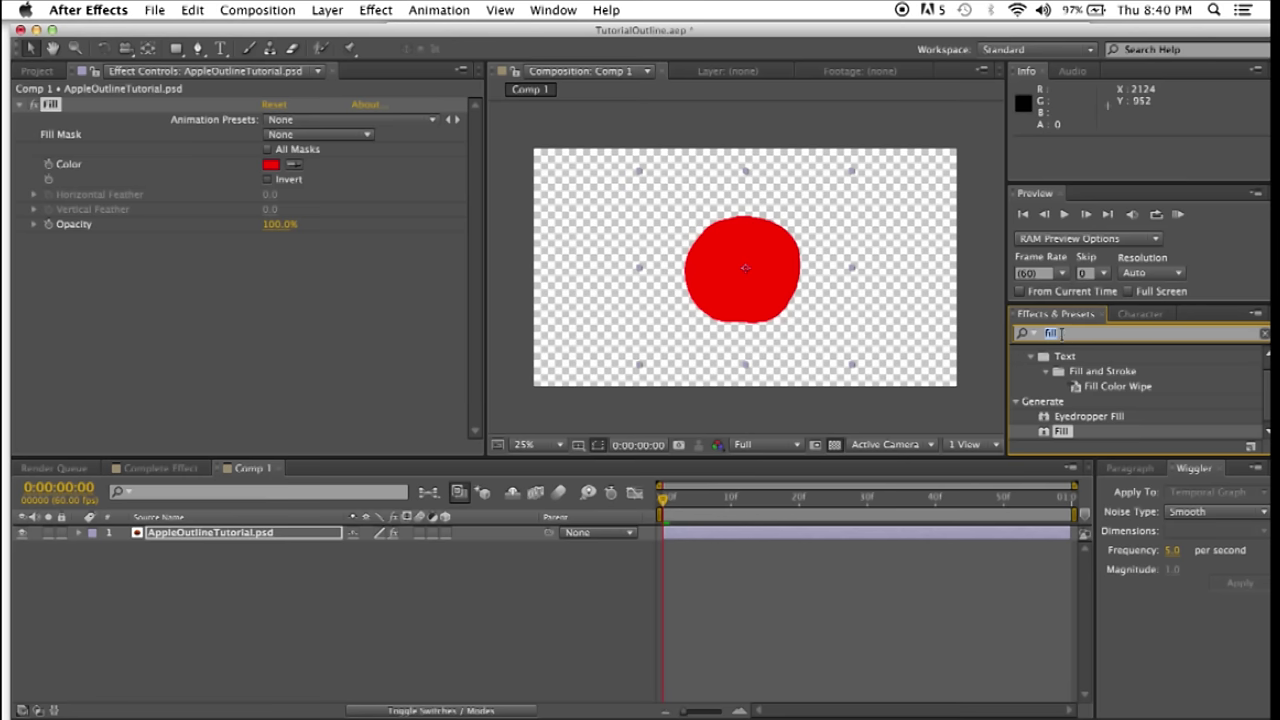
type("simple choker")
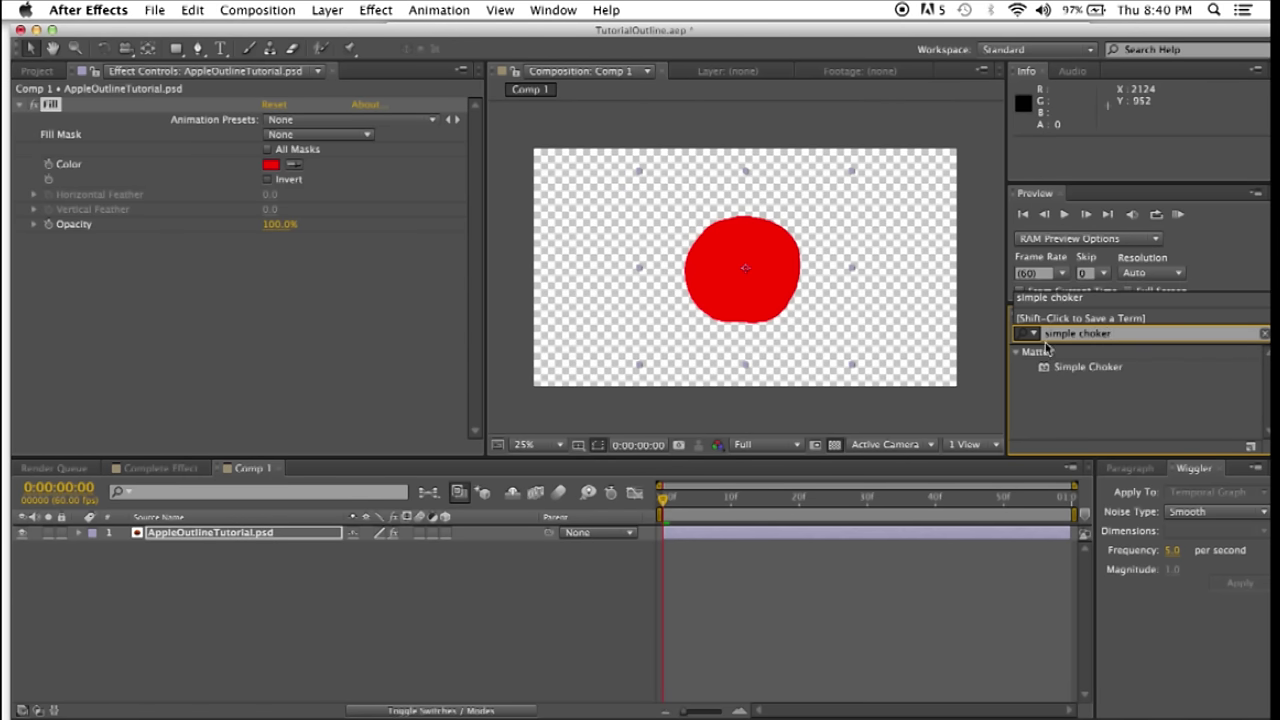
left_click_drag(1085, 376, 724, 278)
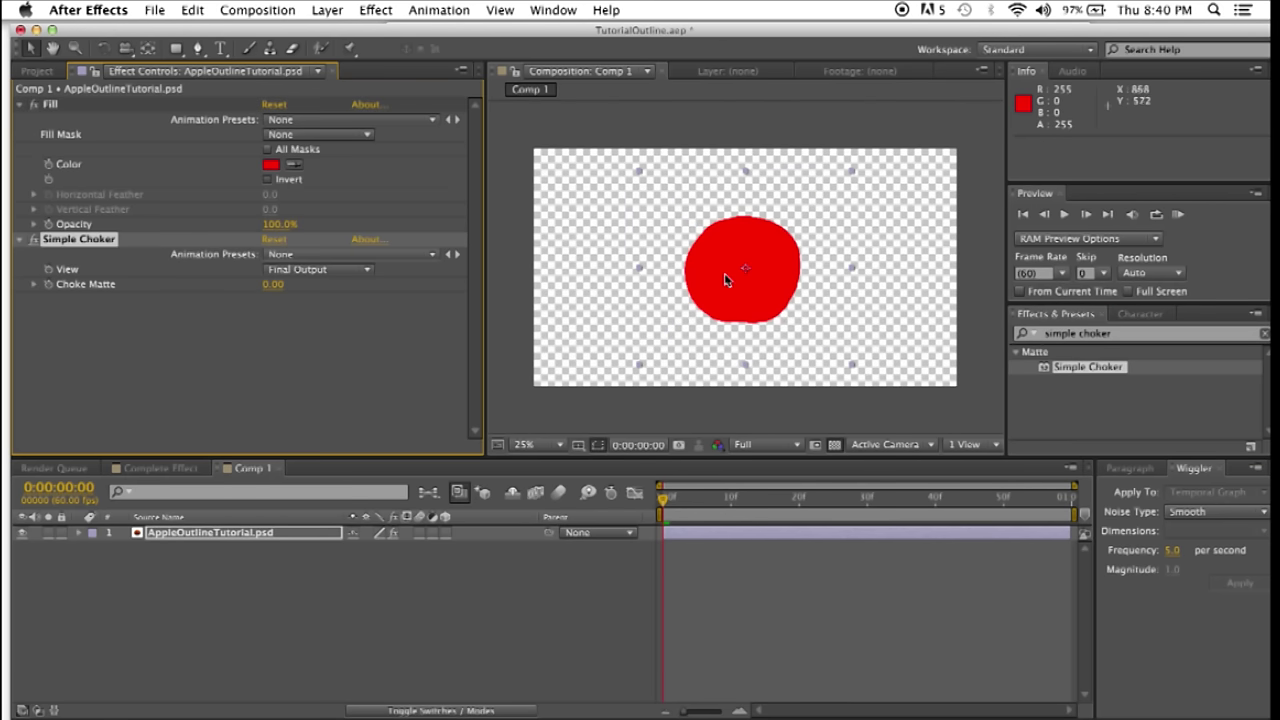
- Apply CC Composite to the apple layer to restore the original image
left_click(1128, 335)
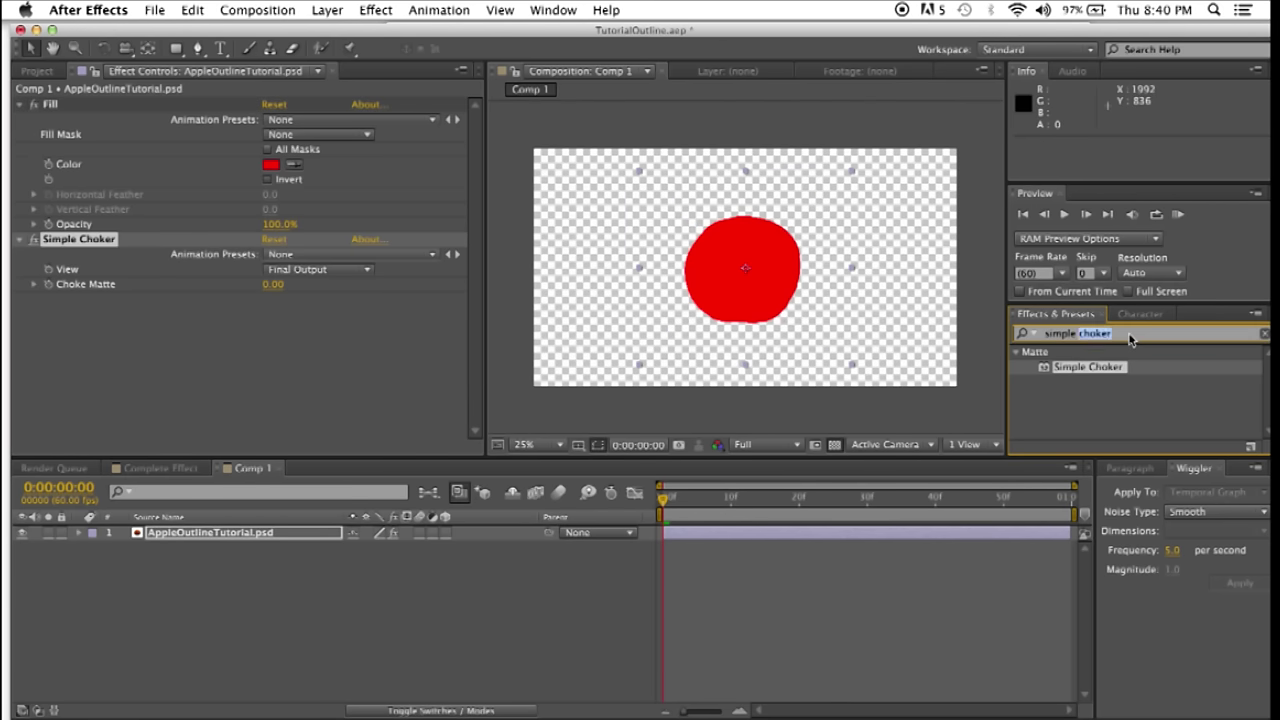
type("cc composite")
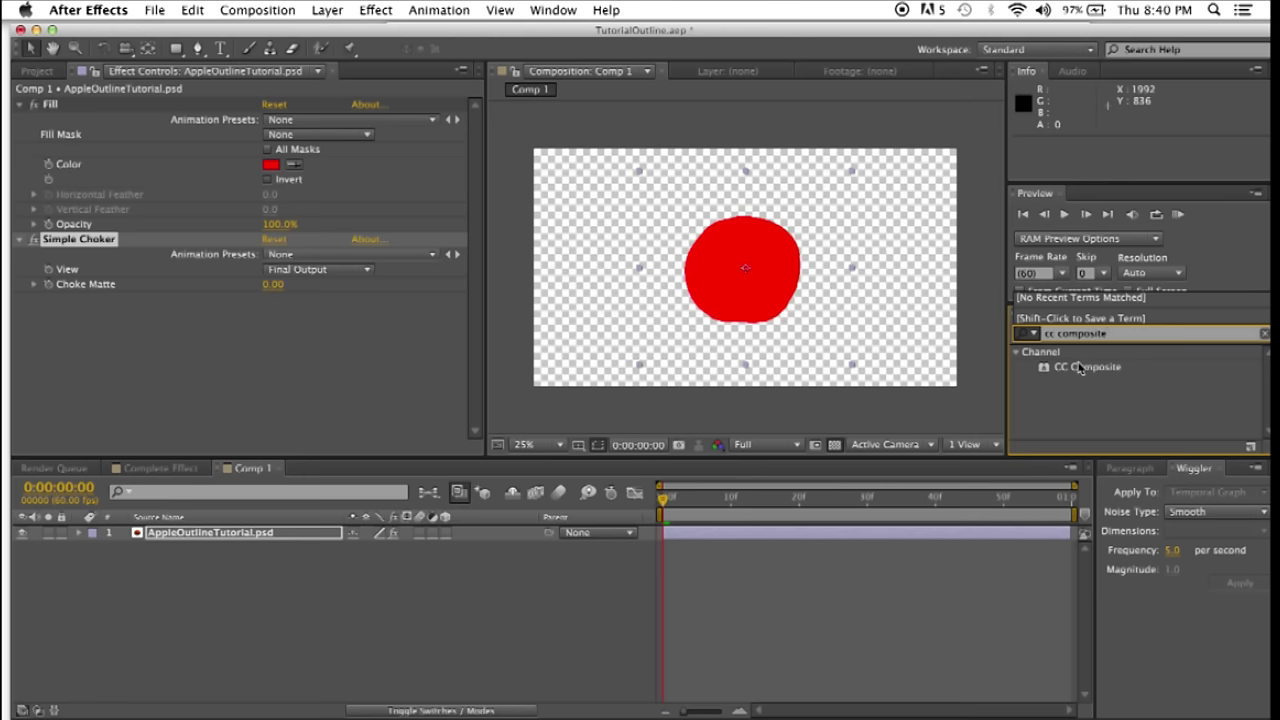
left_click_drag(1096, 373, 792, 280)
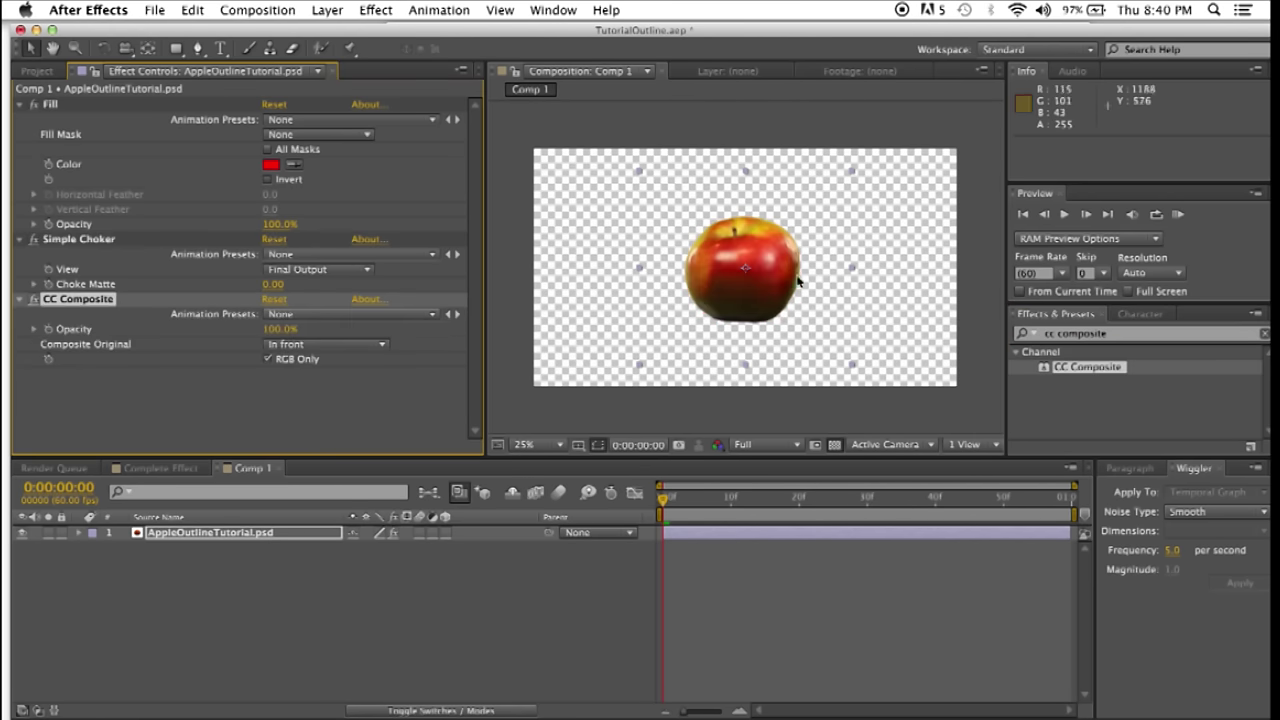
- Set Simple Choker's Choke Matte to -100.00 for a red outline around the apple
left_click(19, 104)
left_click(20, 121)
left_click(19, 134)
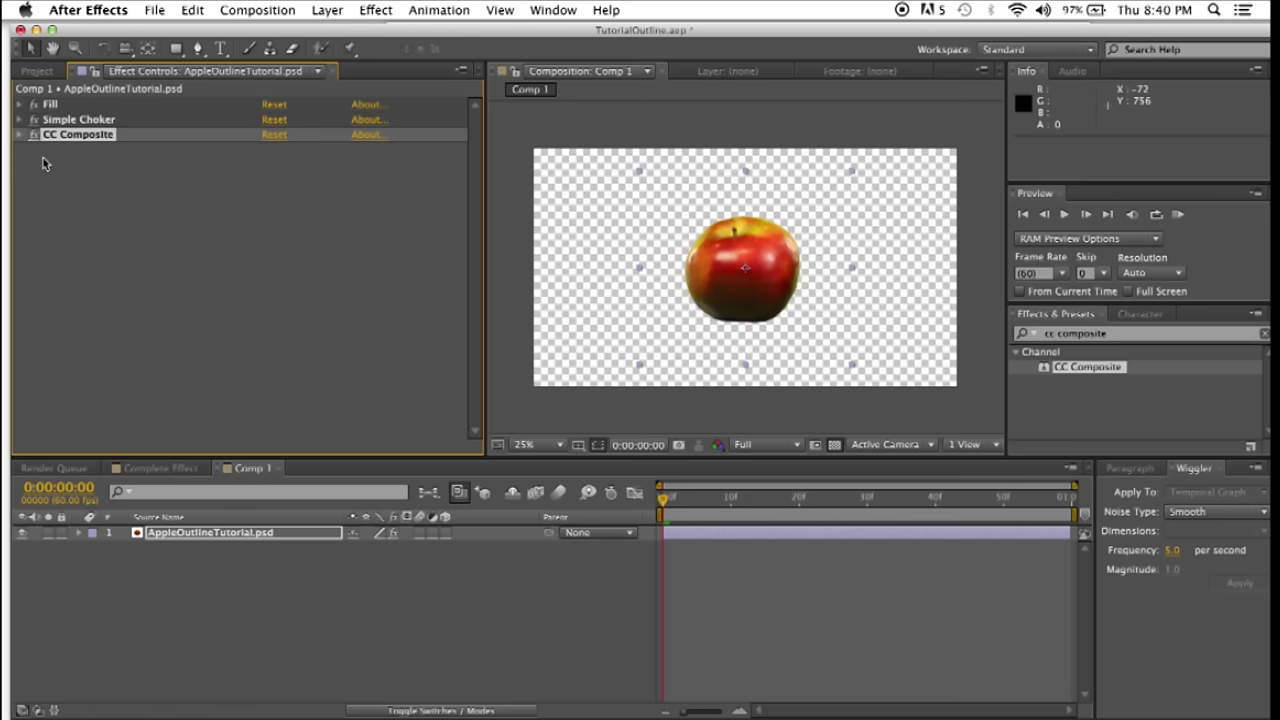
left_click(67, 103)
left_click(125, 120)
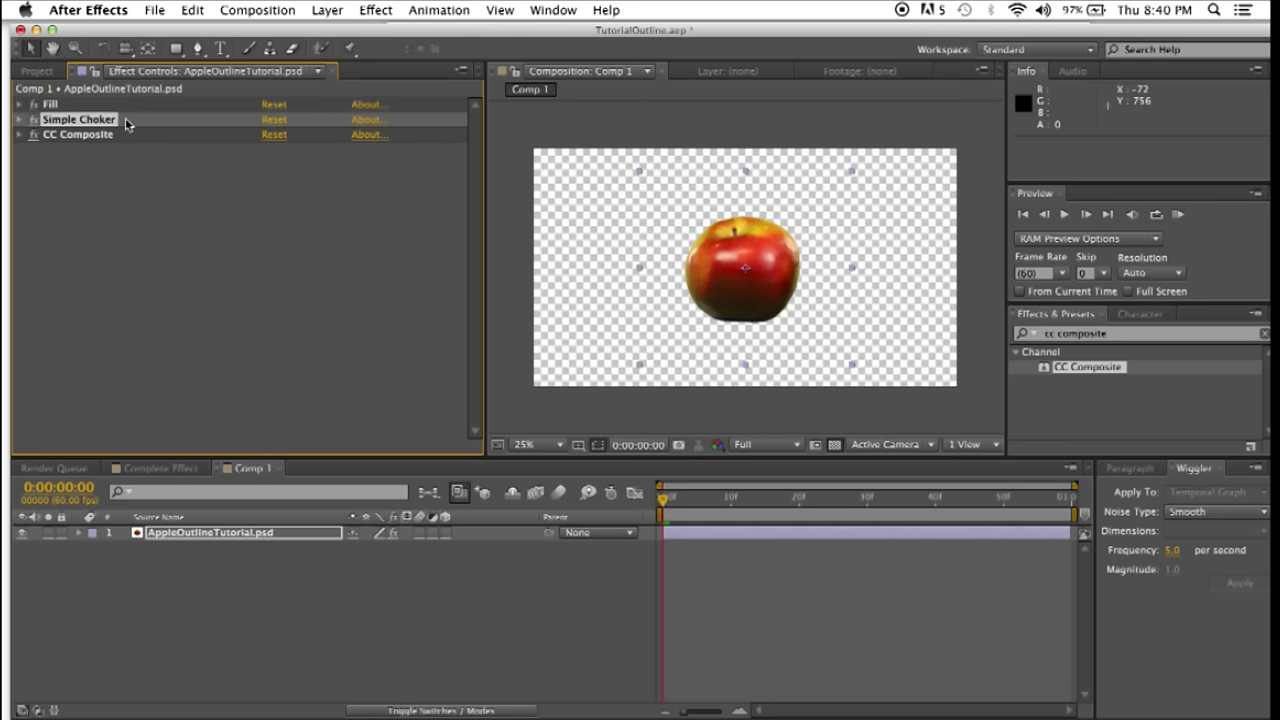
left_click(127, 138)
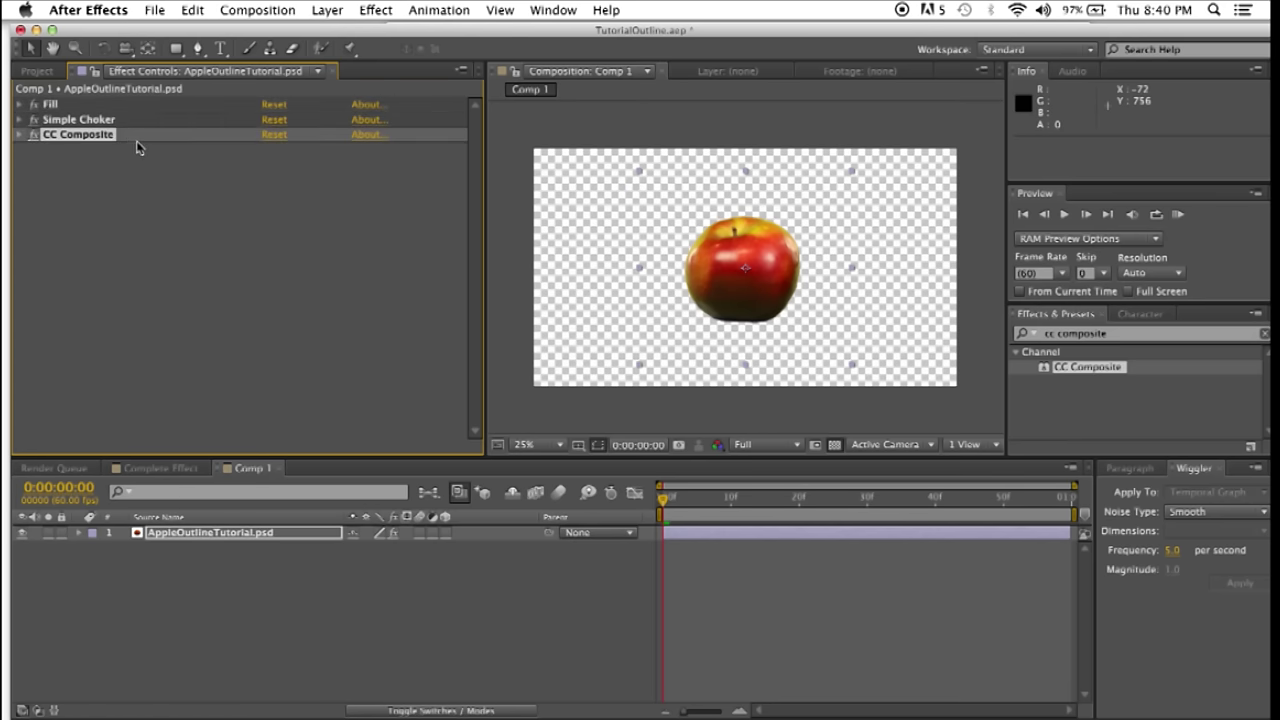
left_click(72, 106)
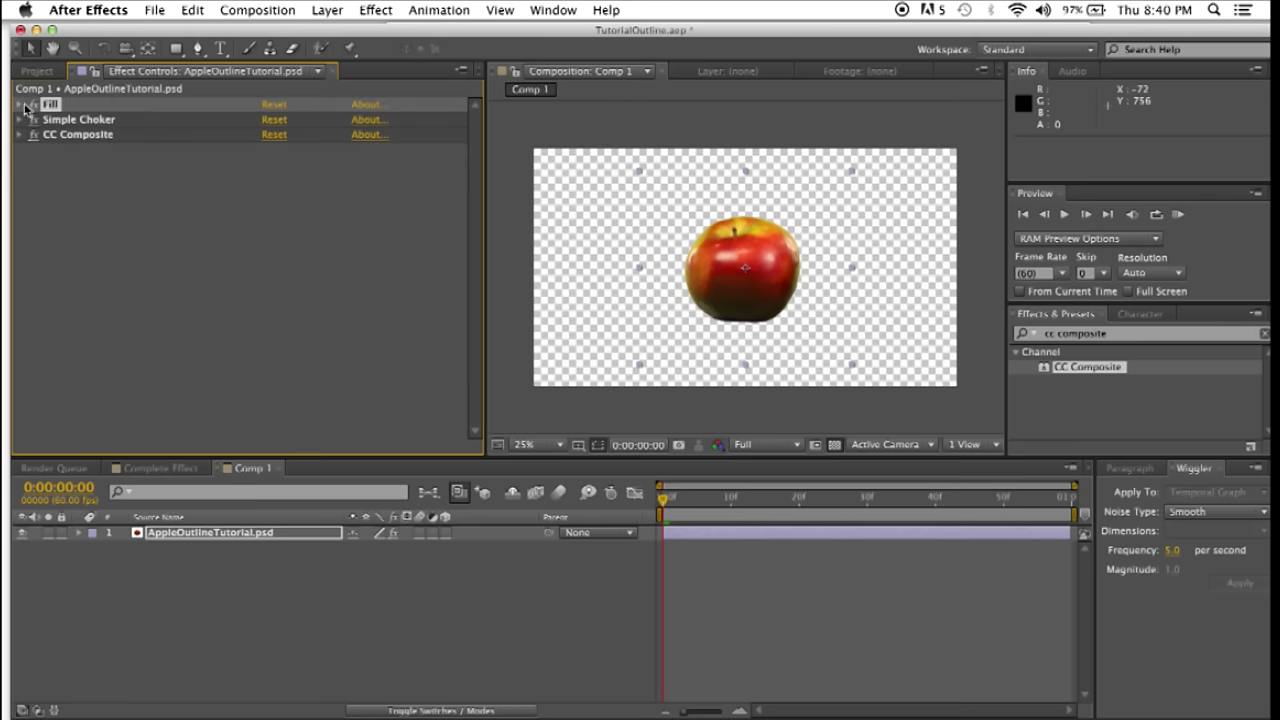
left_click(80, 121)
left_click(19, 120)
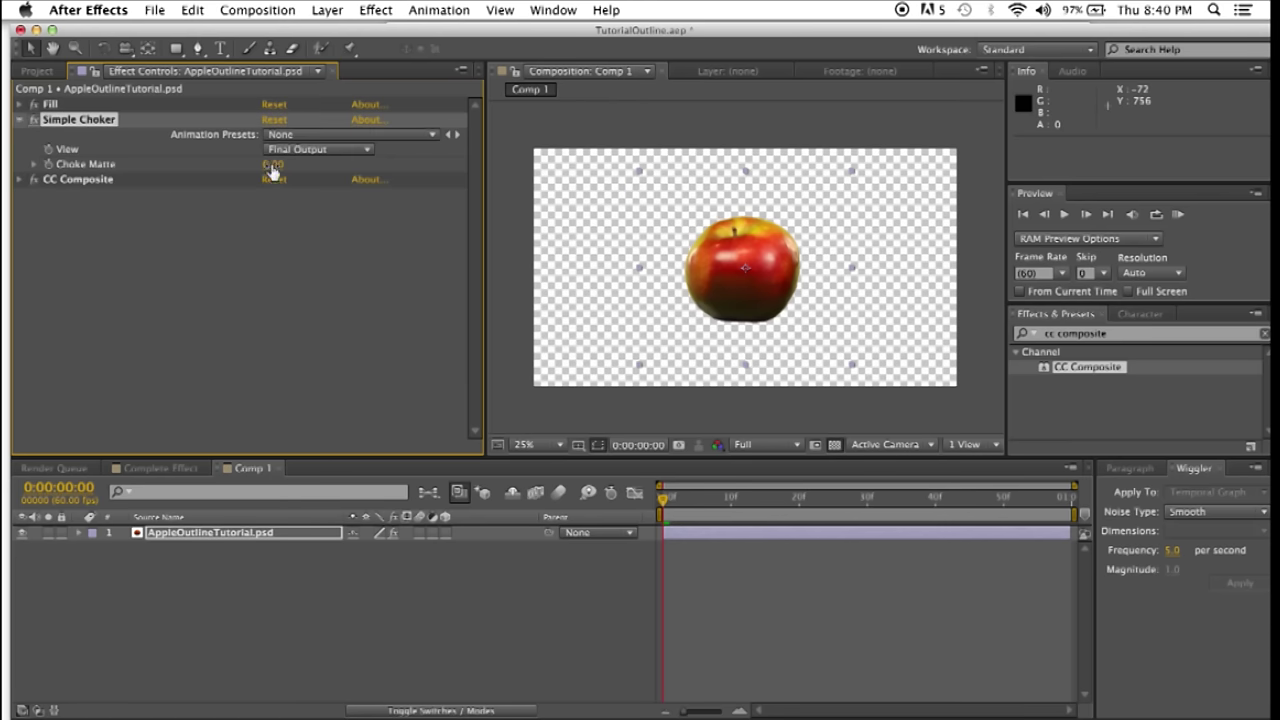
left_click_drag(273, 168, 150, 180)
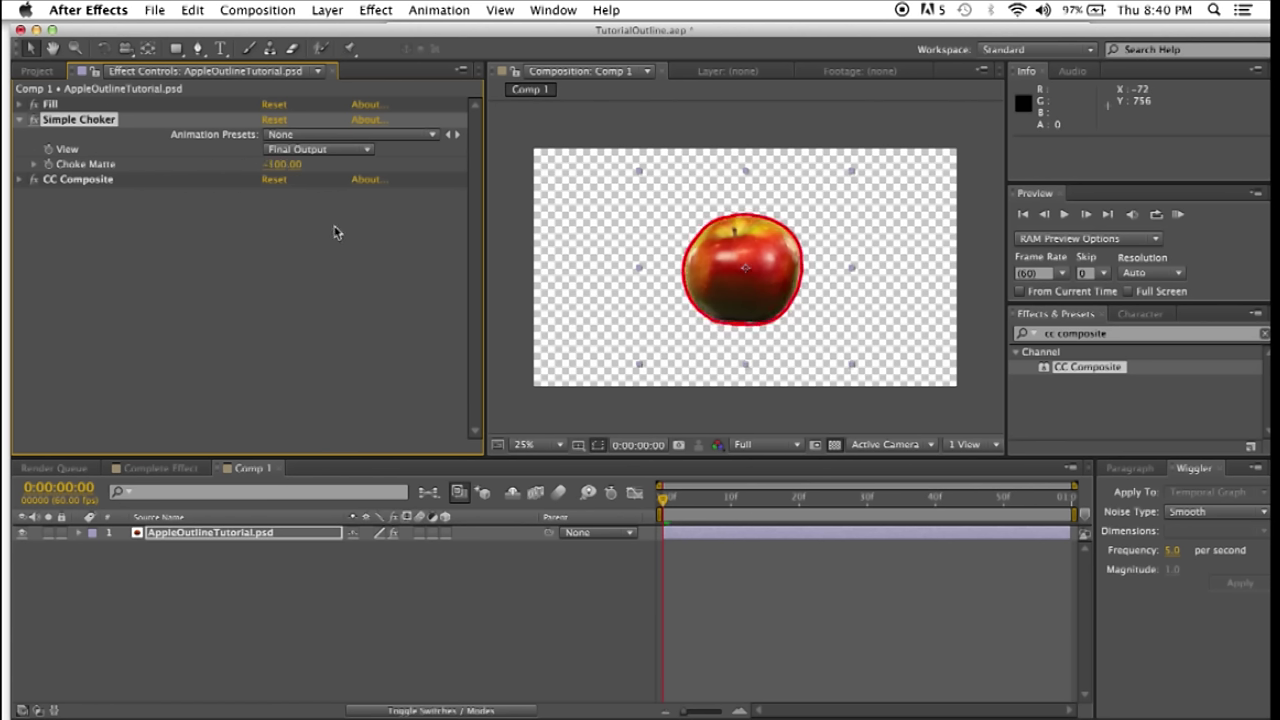
- Change the Fill effect's colour to black (000000)
left_click(20, 120)
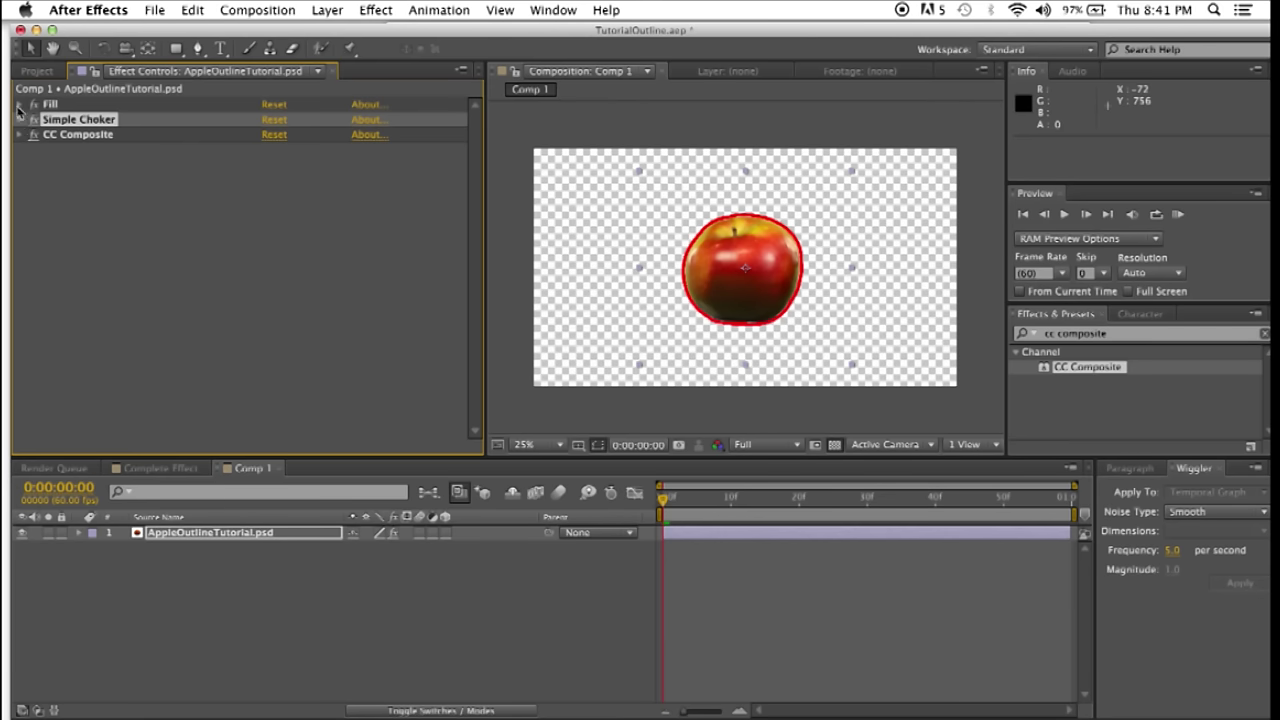
left_click(19, 104)
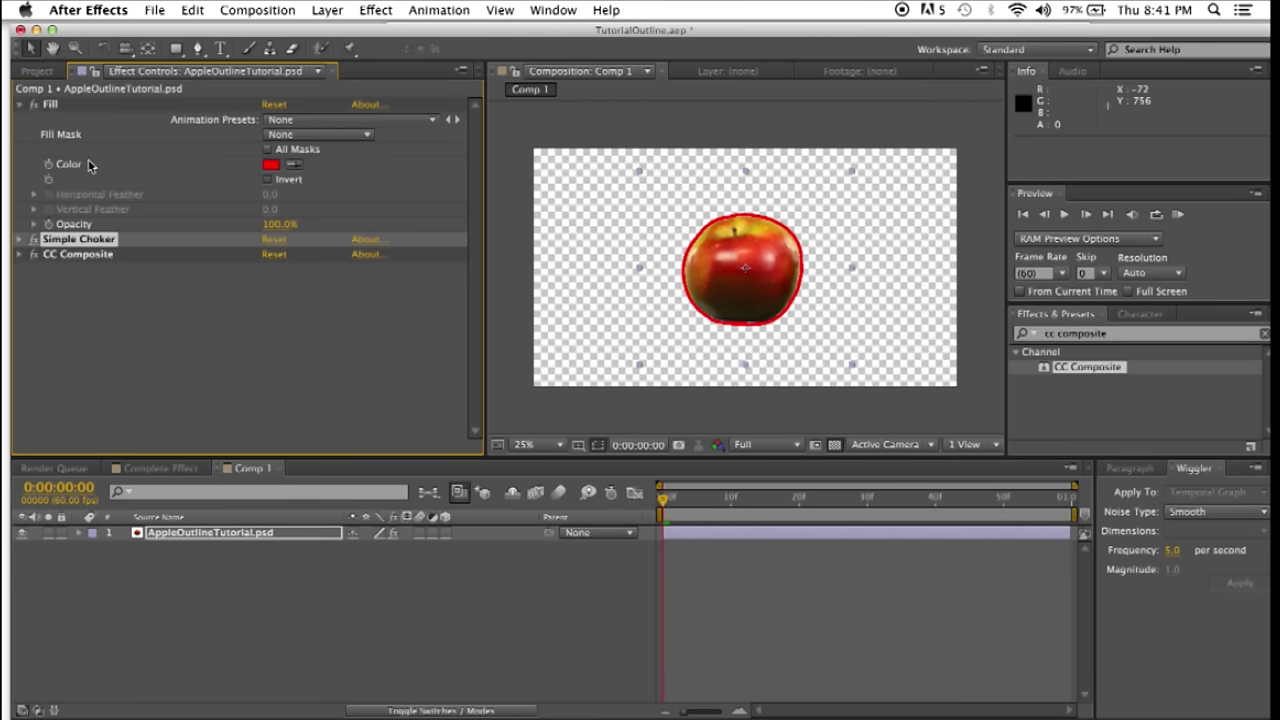
left_click(268, 167)
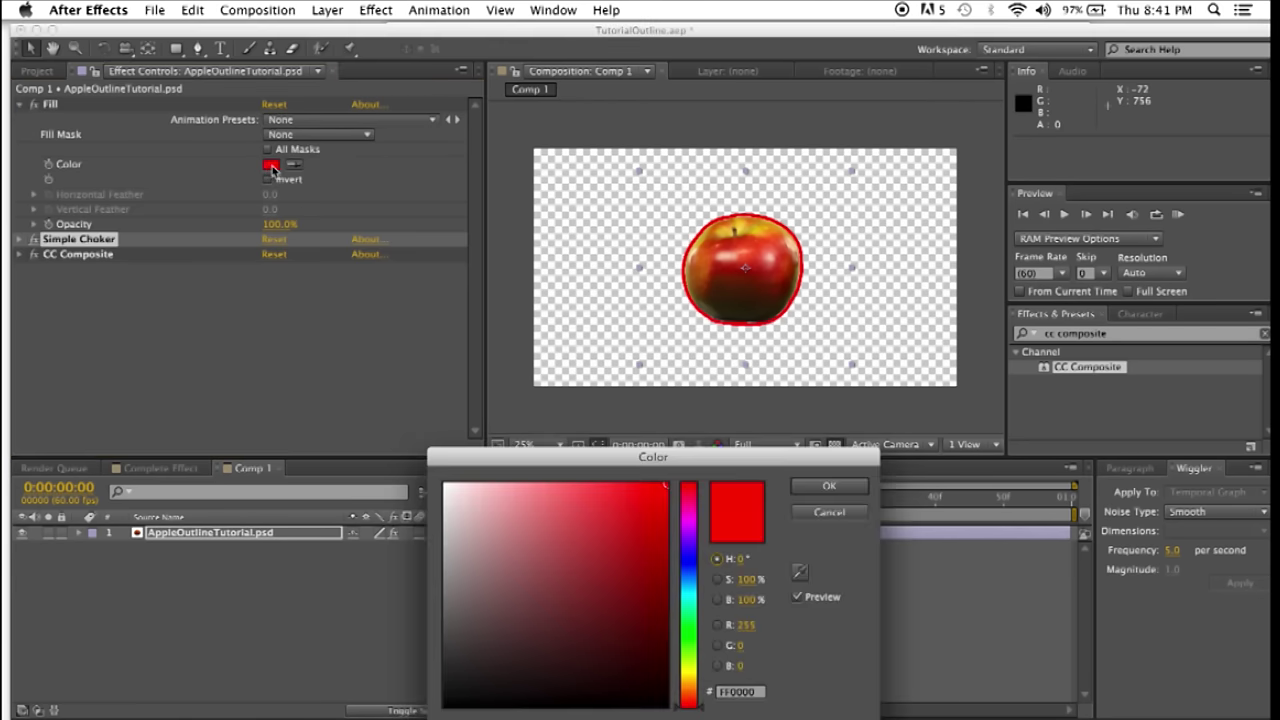
mouse_move(689, 491)
left_mouse_down()
mouse_move(688, 674)
mouse_move(689, 503)
left_mouse_up()
left_click_drag(583, 526, 446, 704)
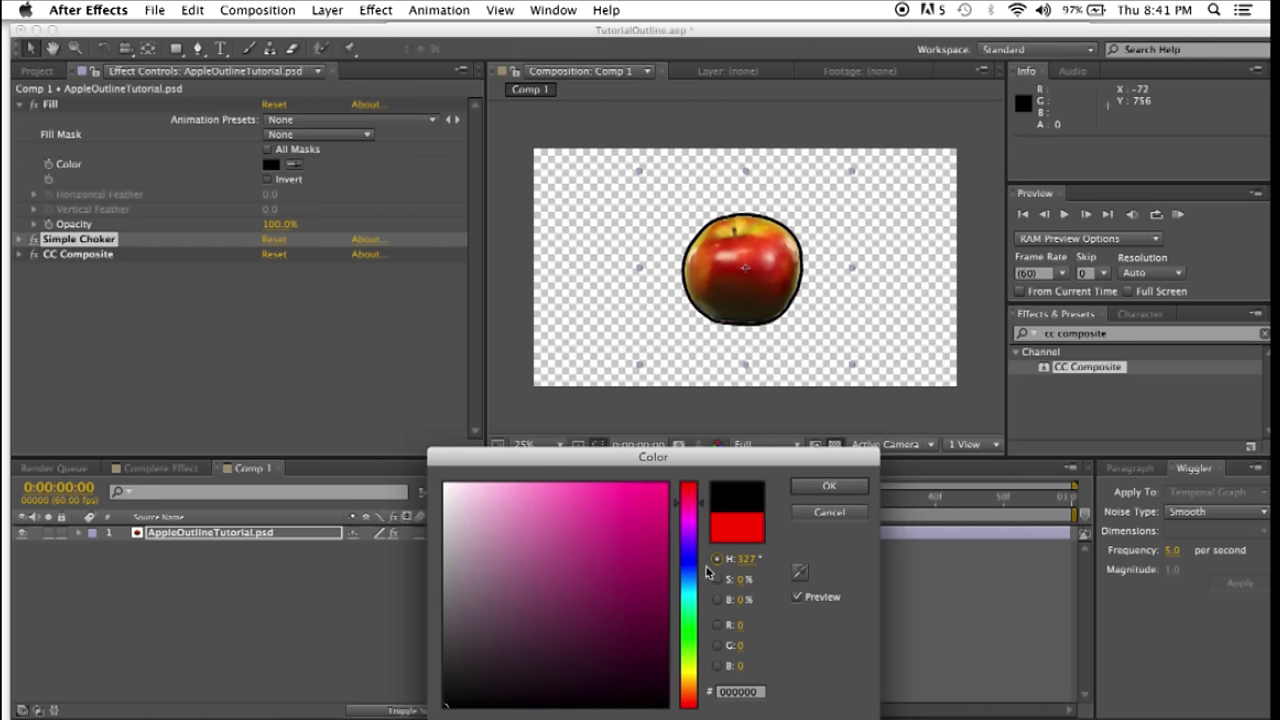
left_click(818, 494)
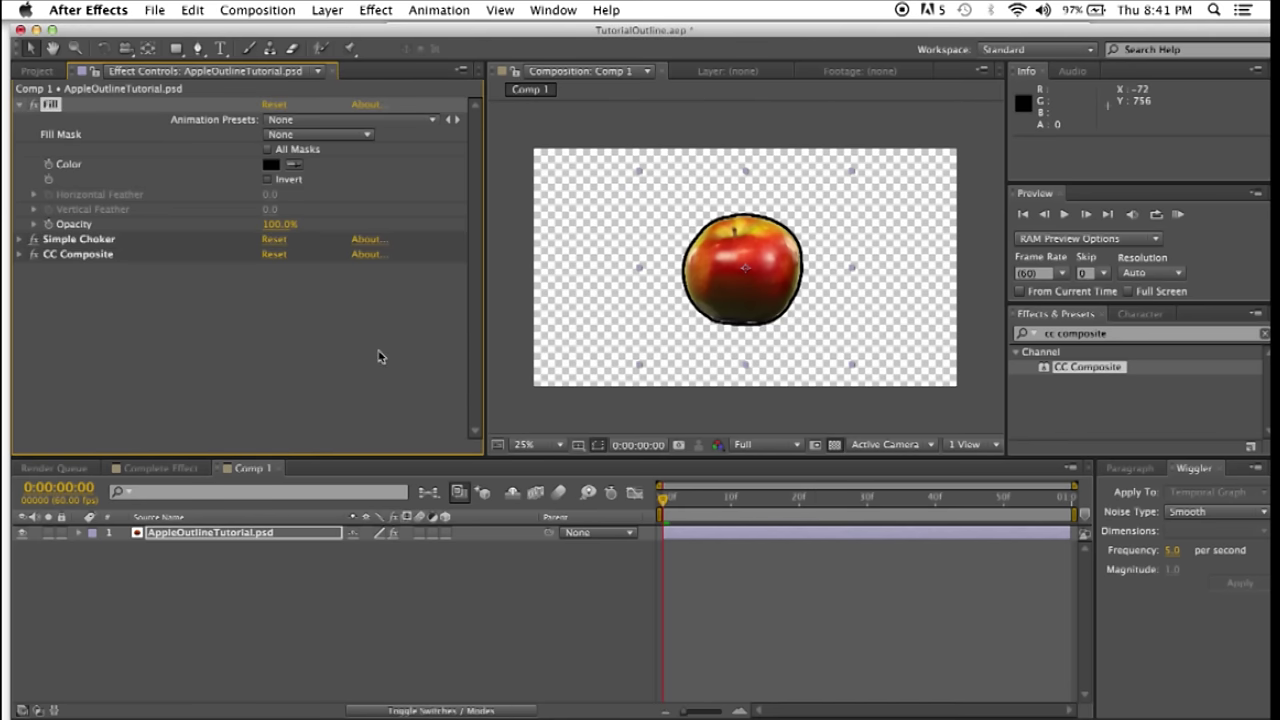
left_click(18, 107)
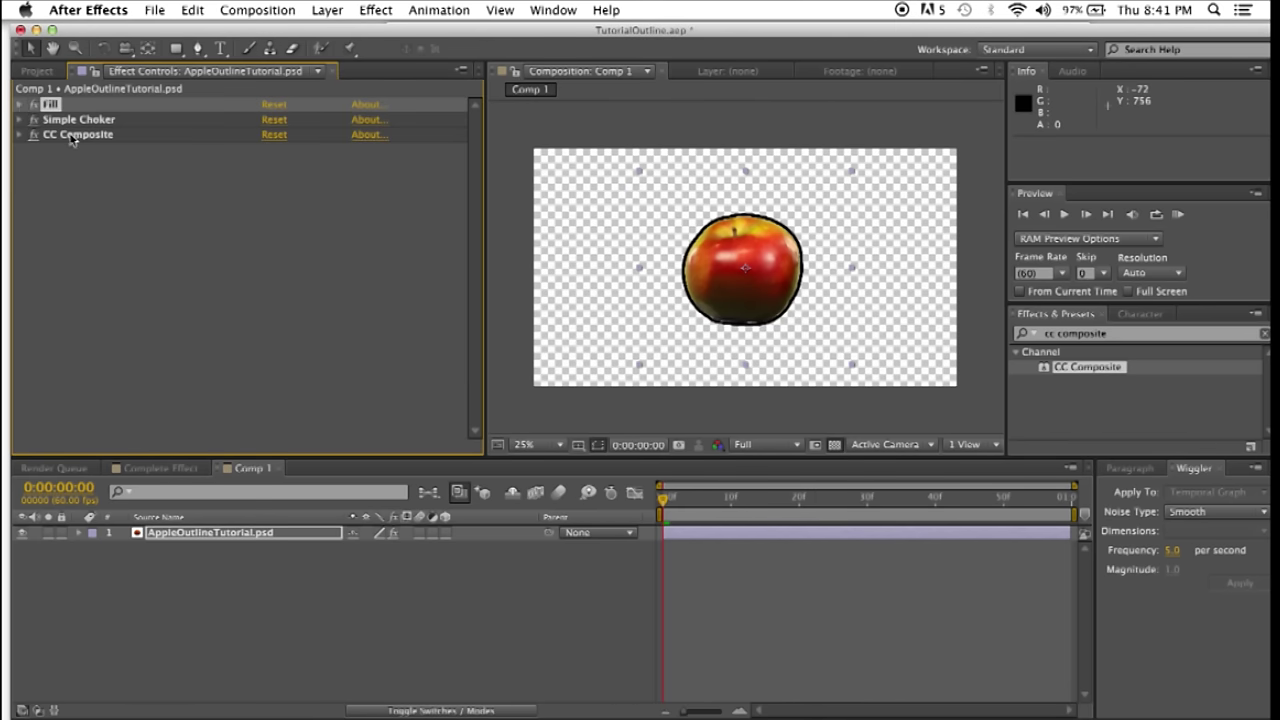
- Set CC Composite's Composite Original to Silhouette Alpha, leaving only the black outline
left_click(72, 136)
left_click(19, 137)
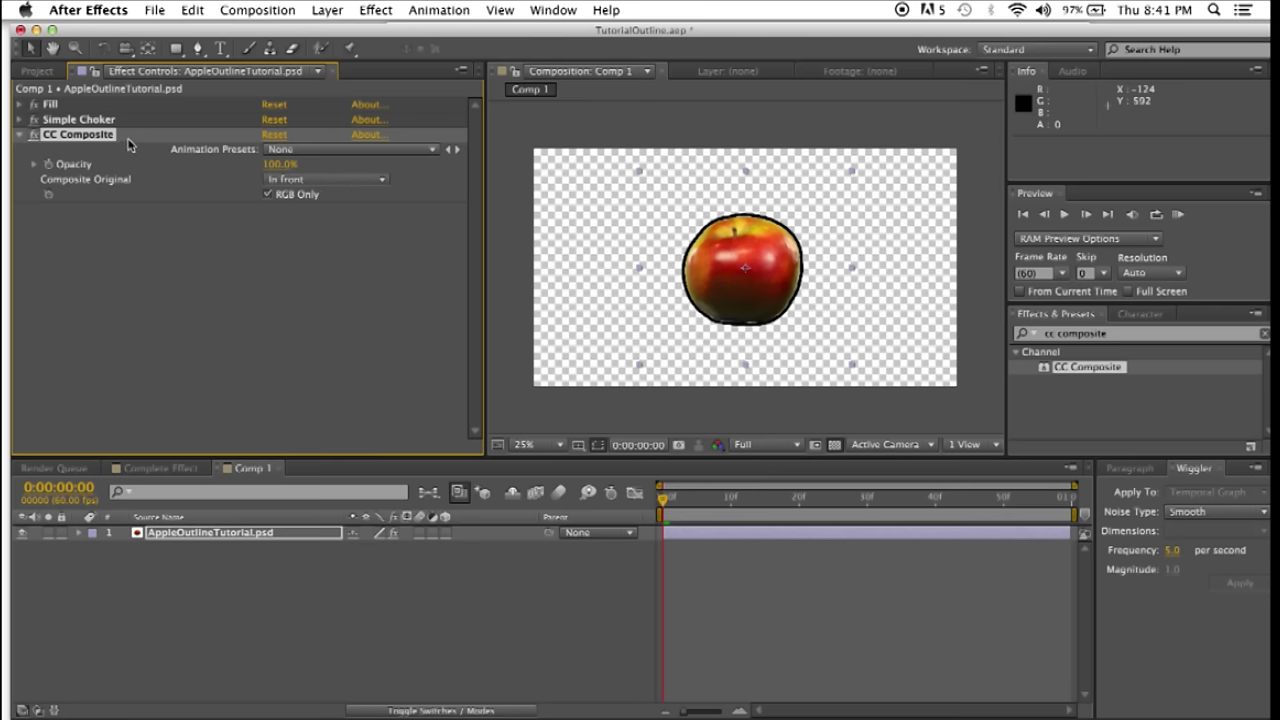
left_click(360, 182)
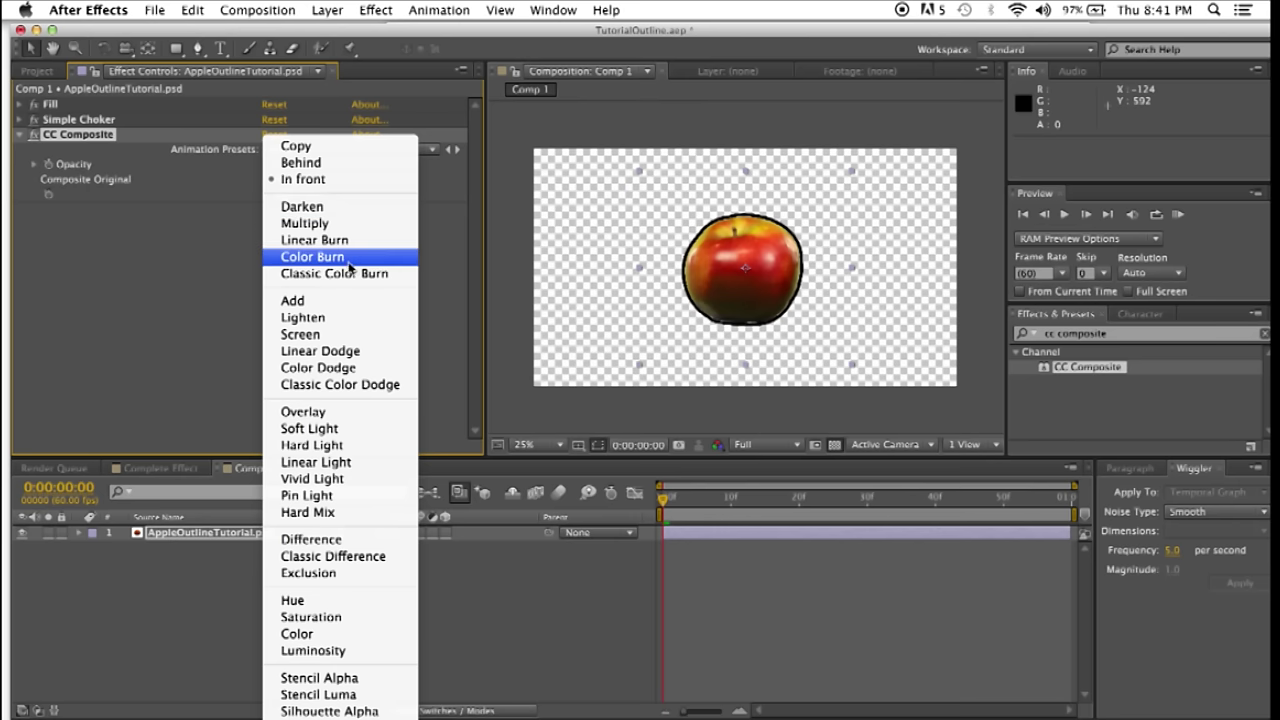
left_click(360, 711)
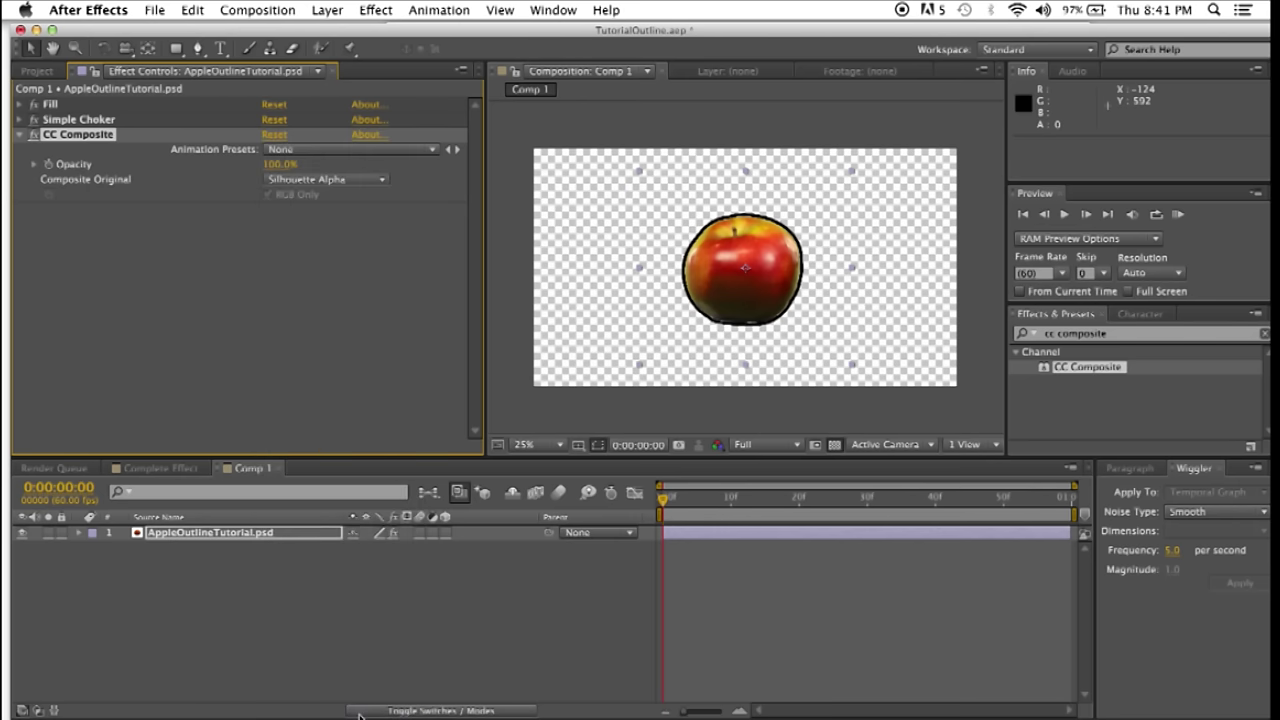
left_click(360, 608)
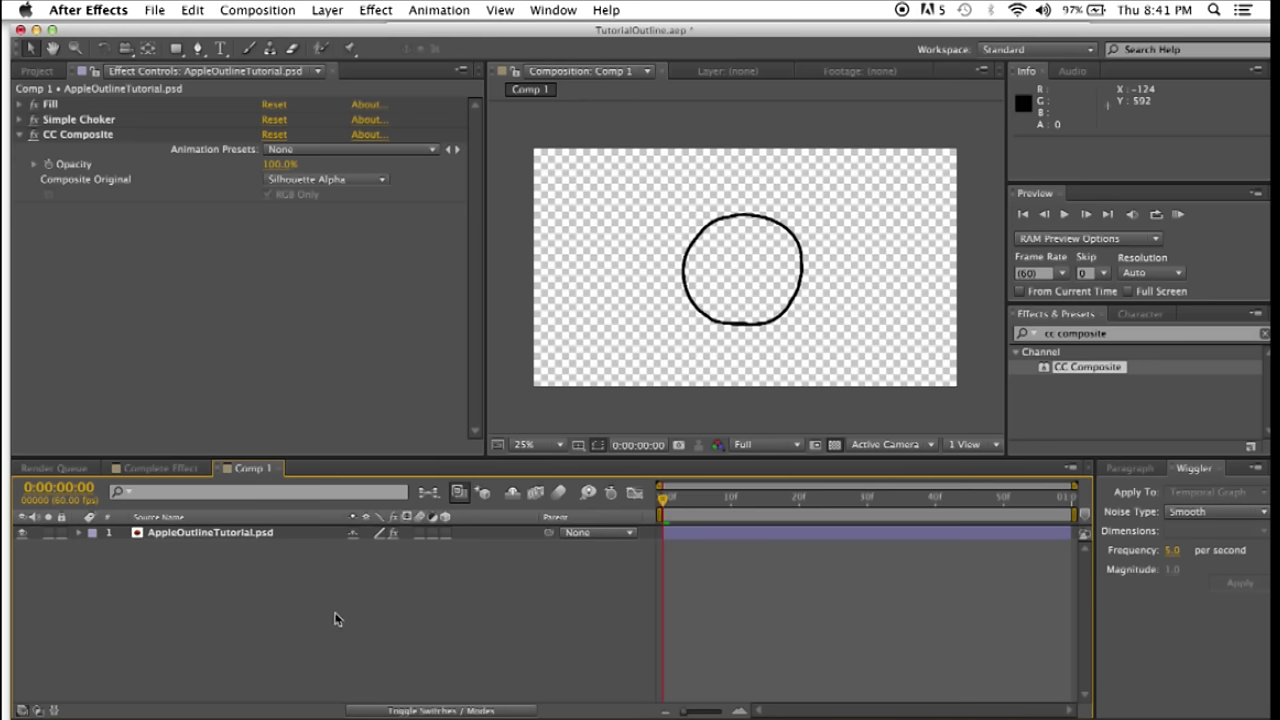
left_click(19, 134)
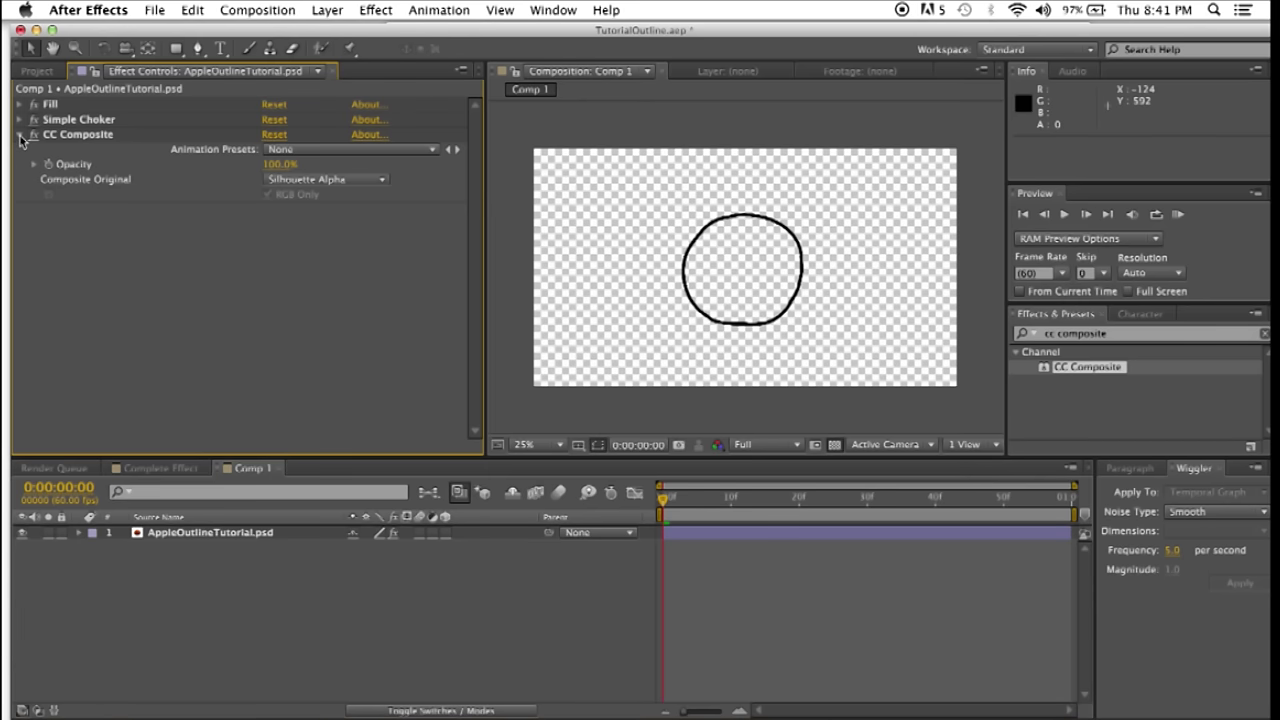
- Save the three selected effects via Animation > Save Animation Preset as 'Outline'
left_click(70, 106)
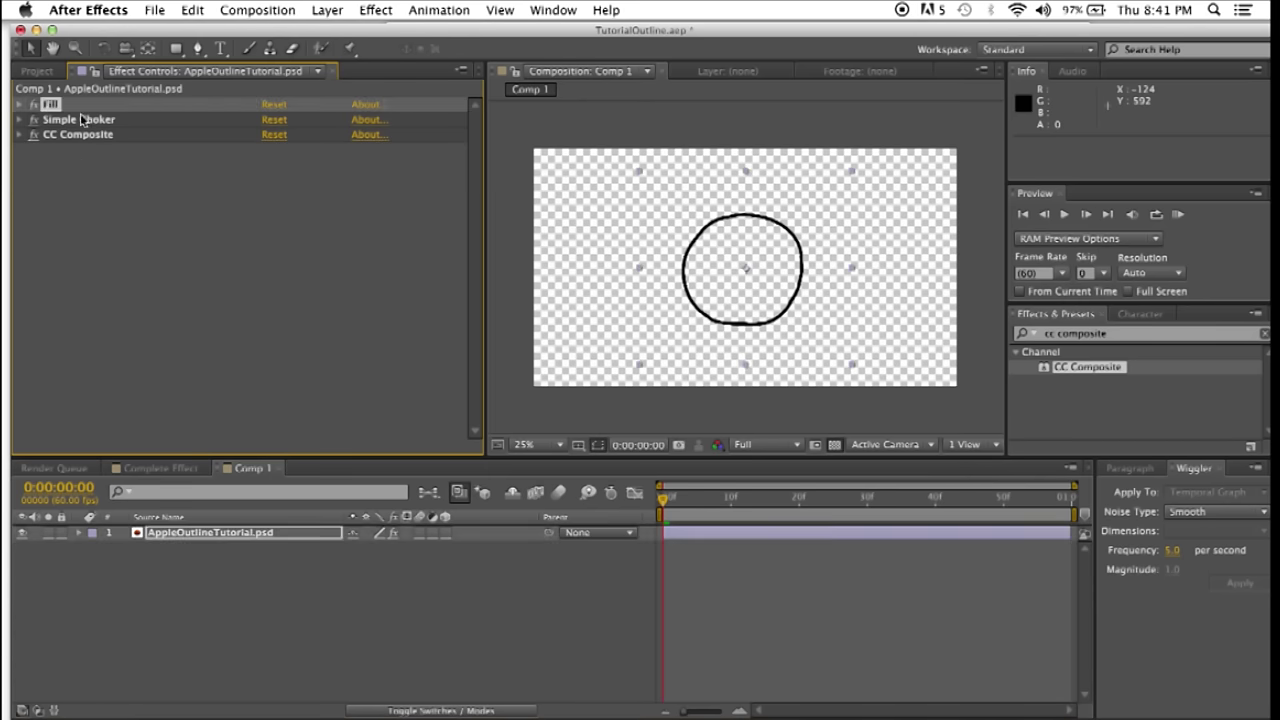
left_click(86, 120, "shift")
left_click(88, 135, "shift")
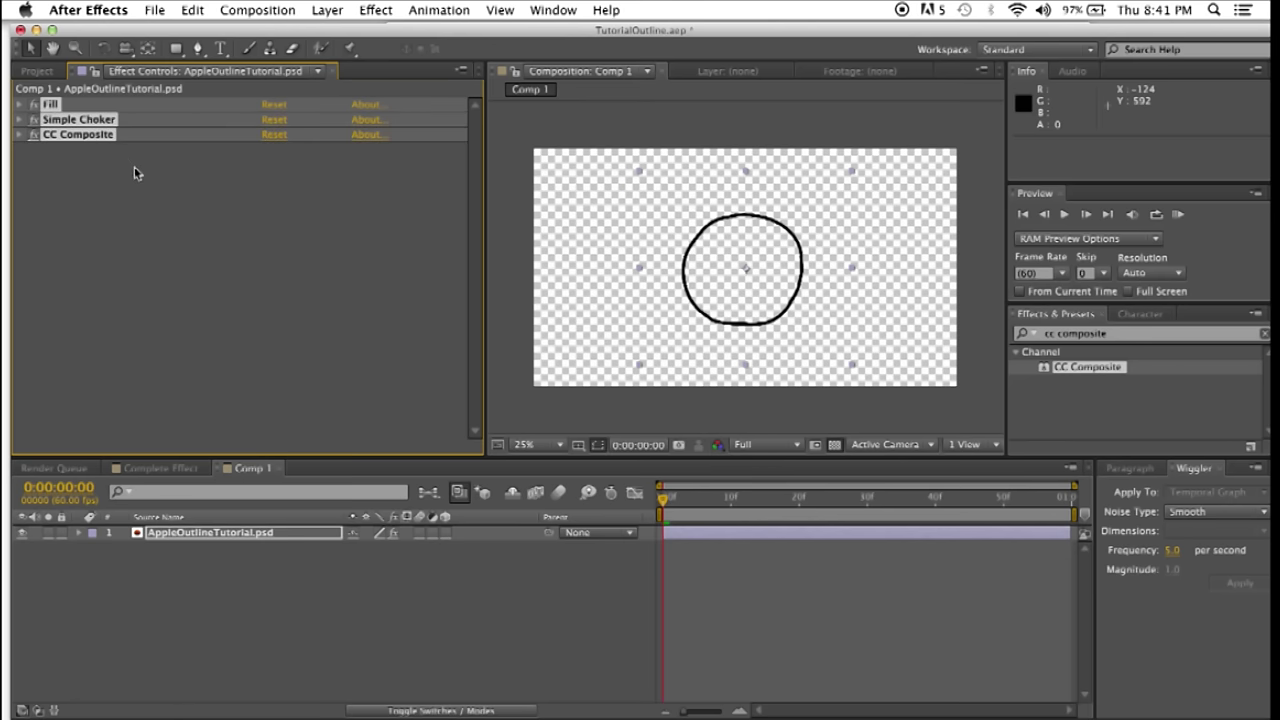
left_click(446, 10)
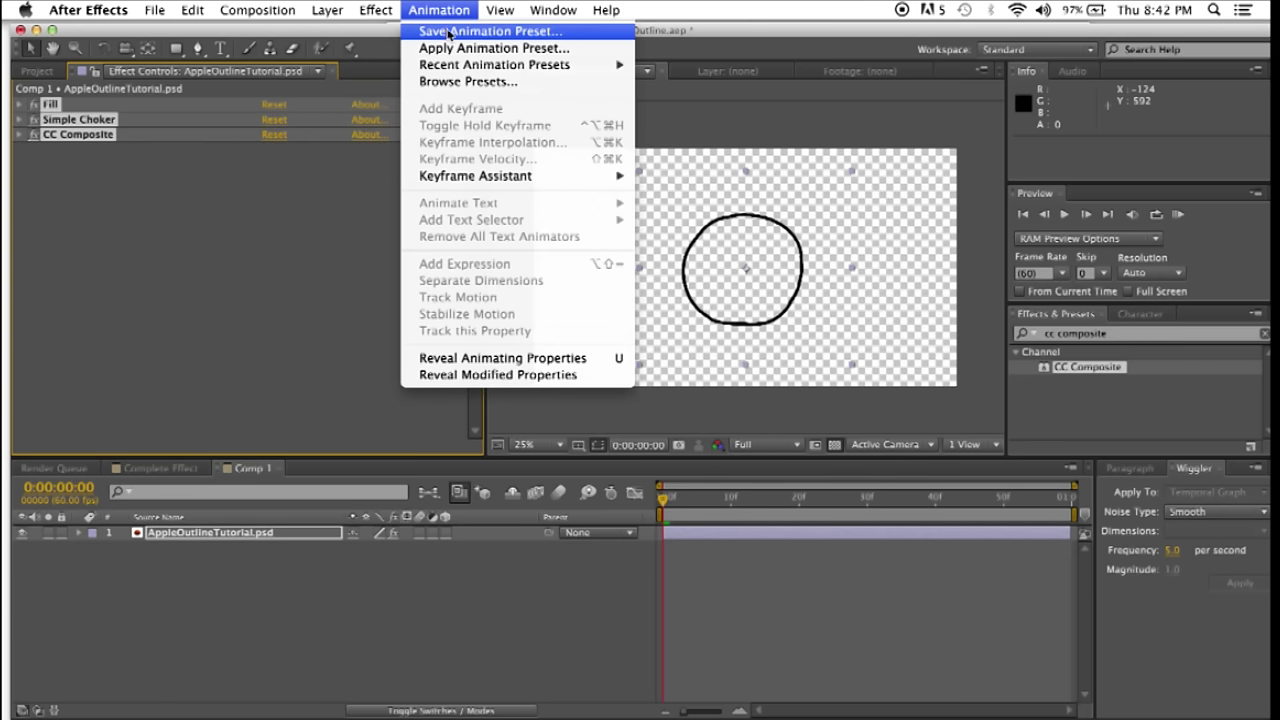
left_click(449, 33)
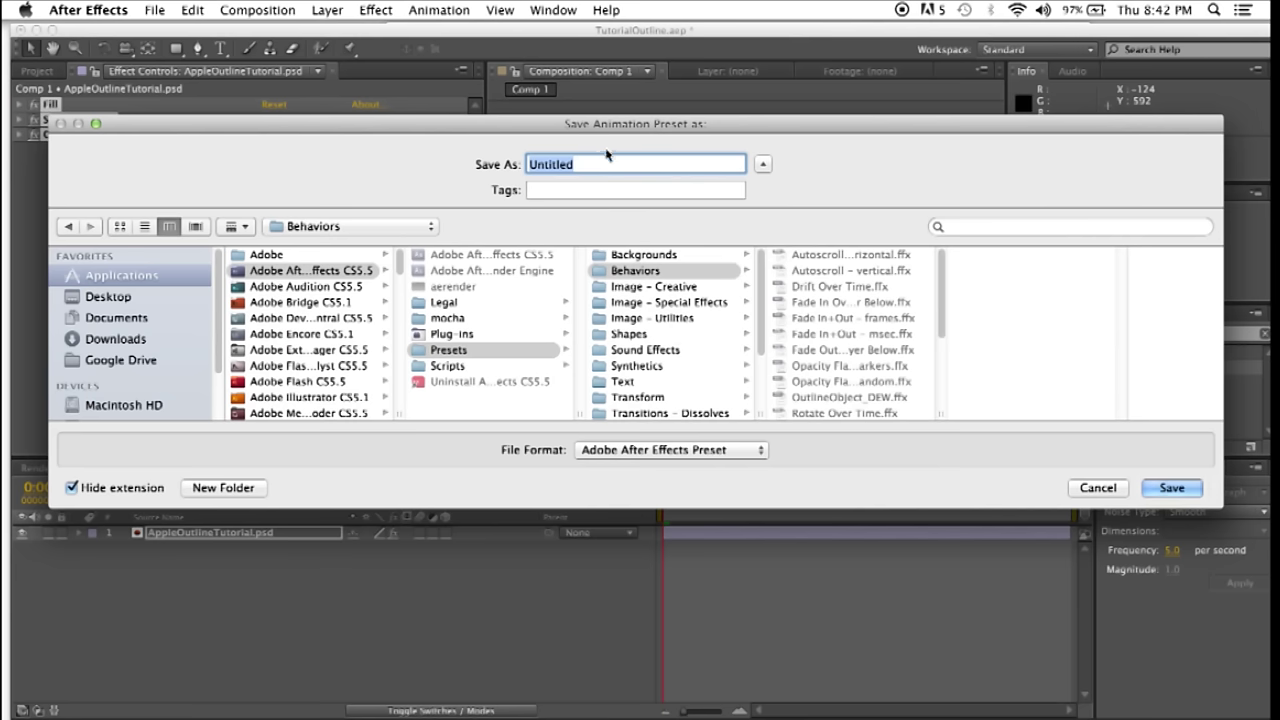
type("Outline")
left_click(1171, 489)
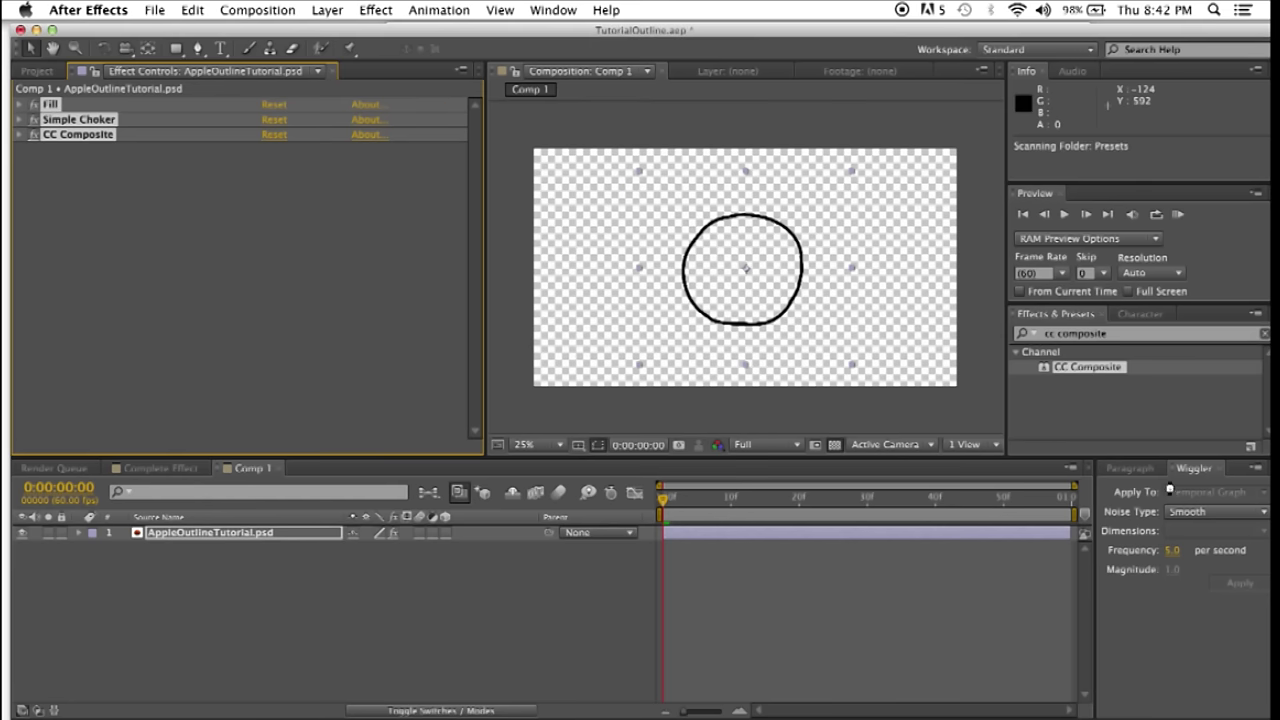
left_click(237, 594)
- Create Comp 2 and add Raffi.psd to it, scaled up to 250%
key("super+n")
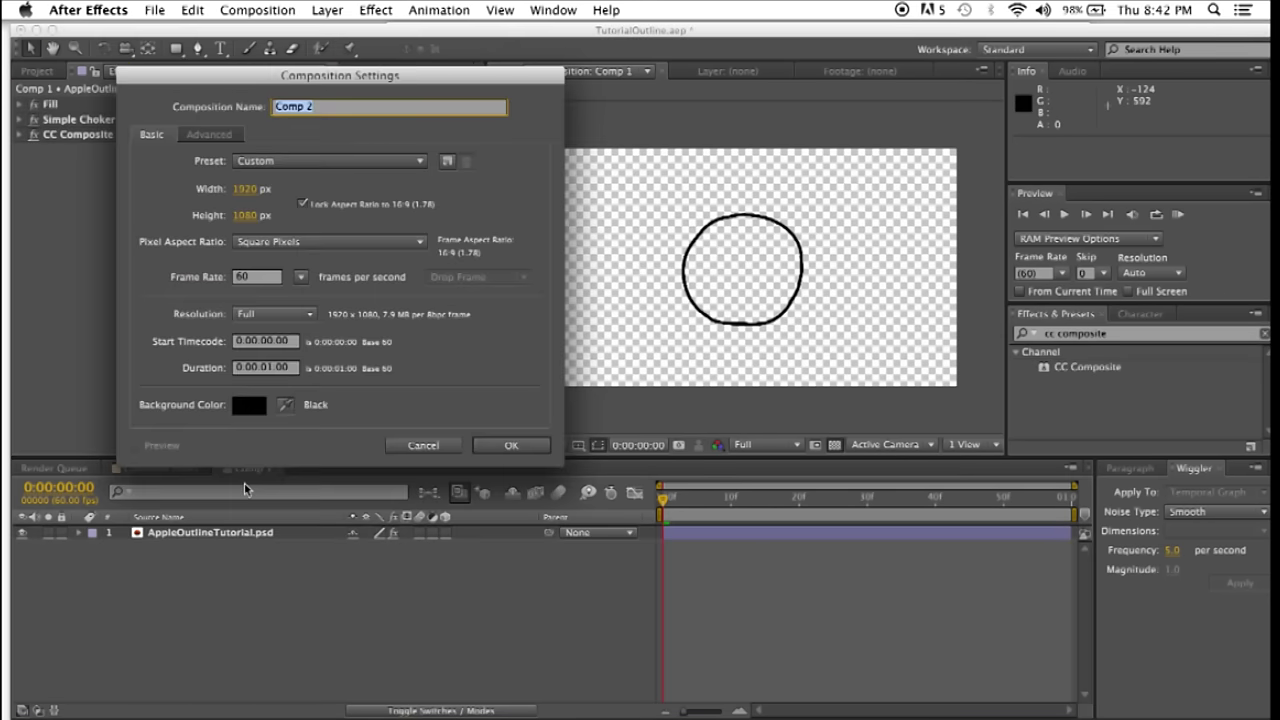
key("Return")
left_click(37, 71)
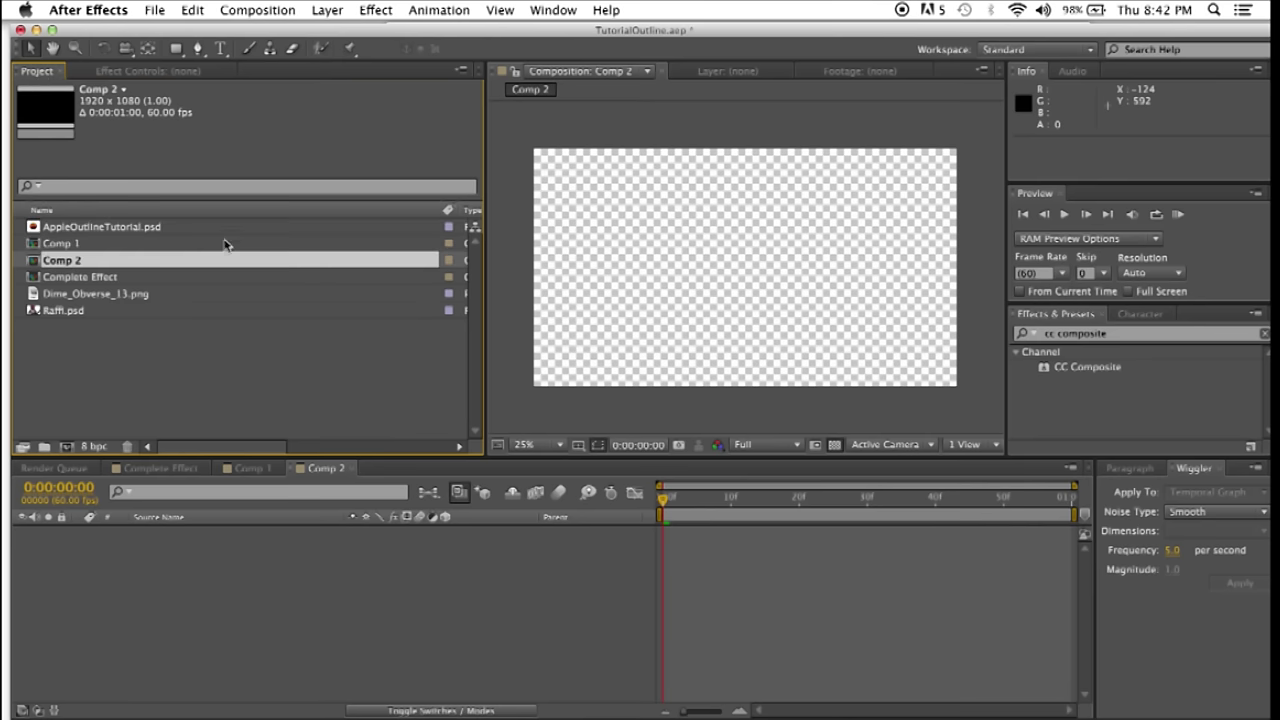
left_click(38, 312)
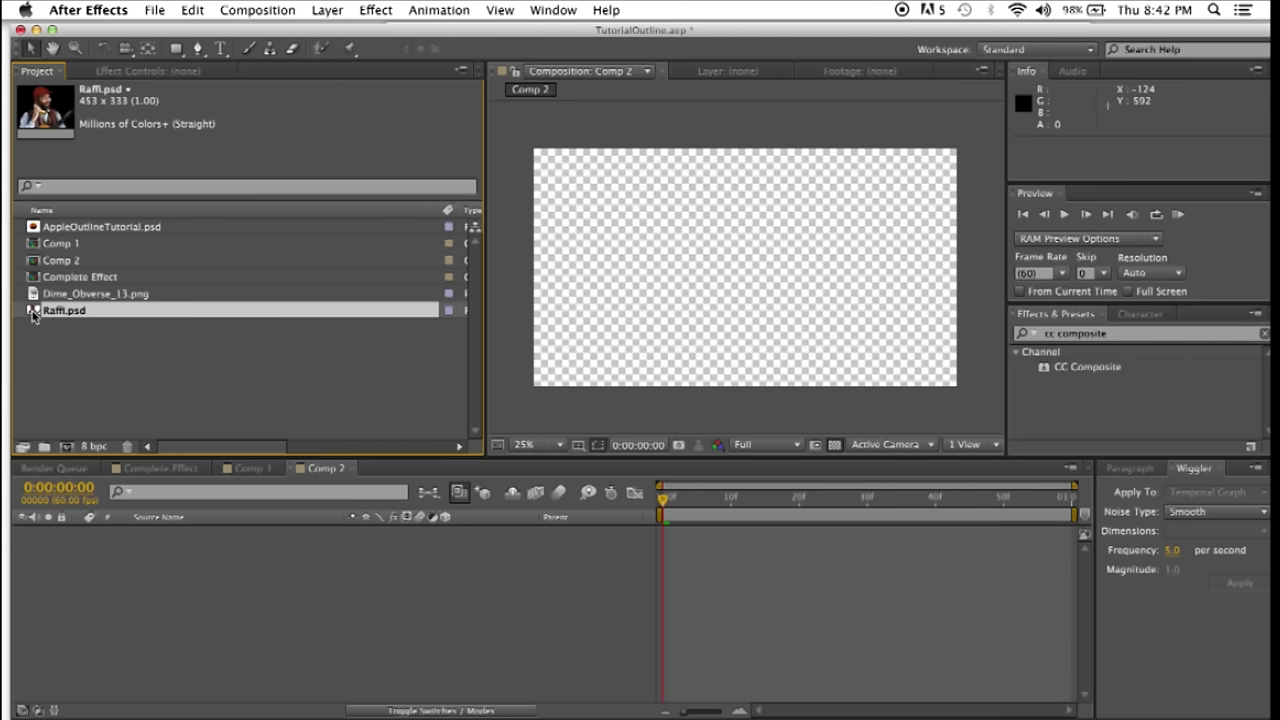
left_click_drag(33, 314, 232, 639)
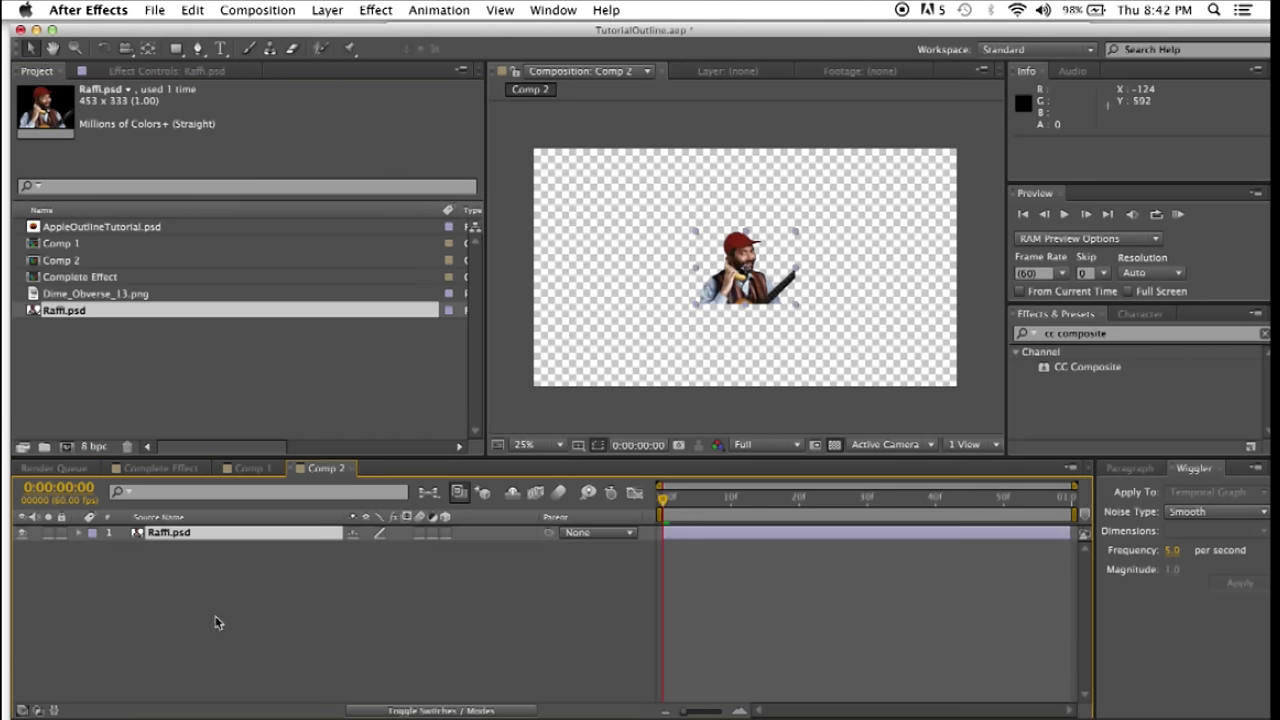
left_click_drag(697, 268, 621, 273)
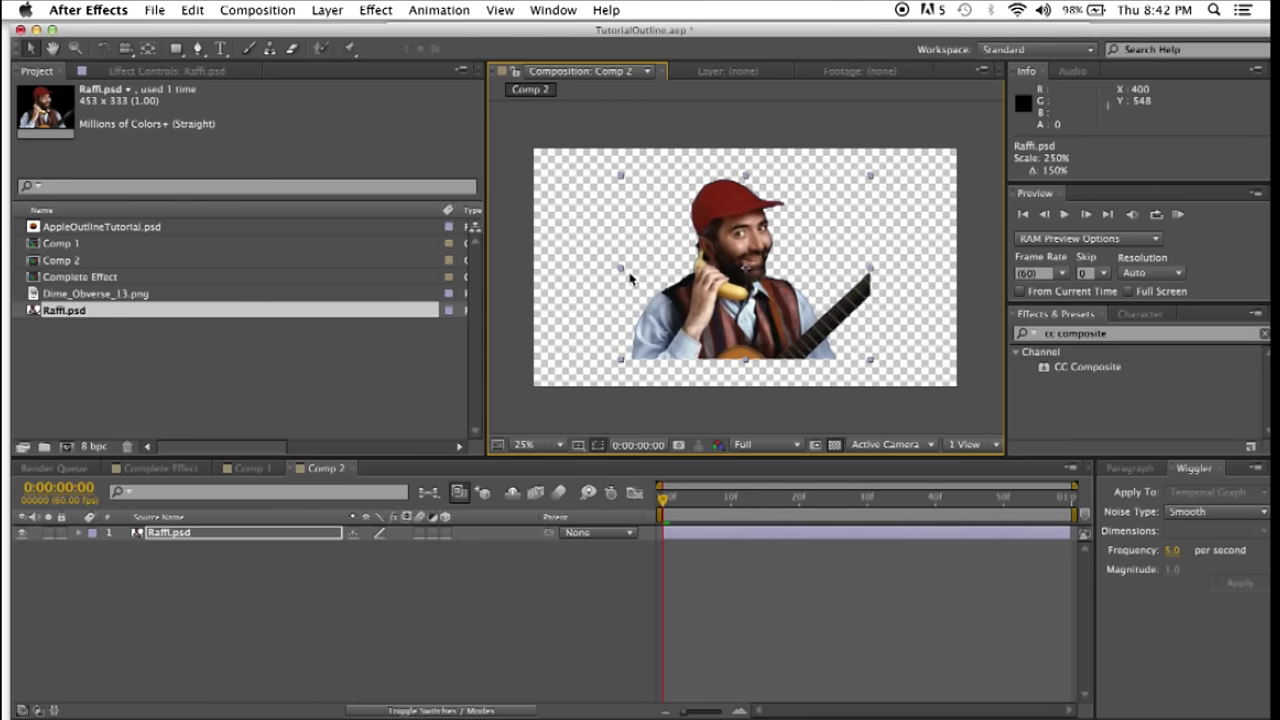
- Apply the saved Outline preset to the Raffi.psd layer
left_click(506, 585)
left_click(1123, 333)
type("ou")
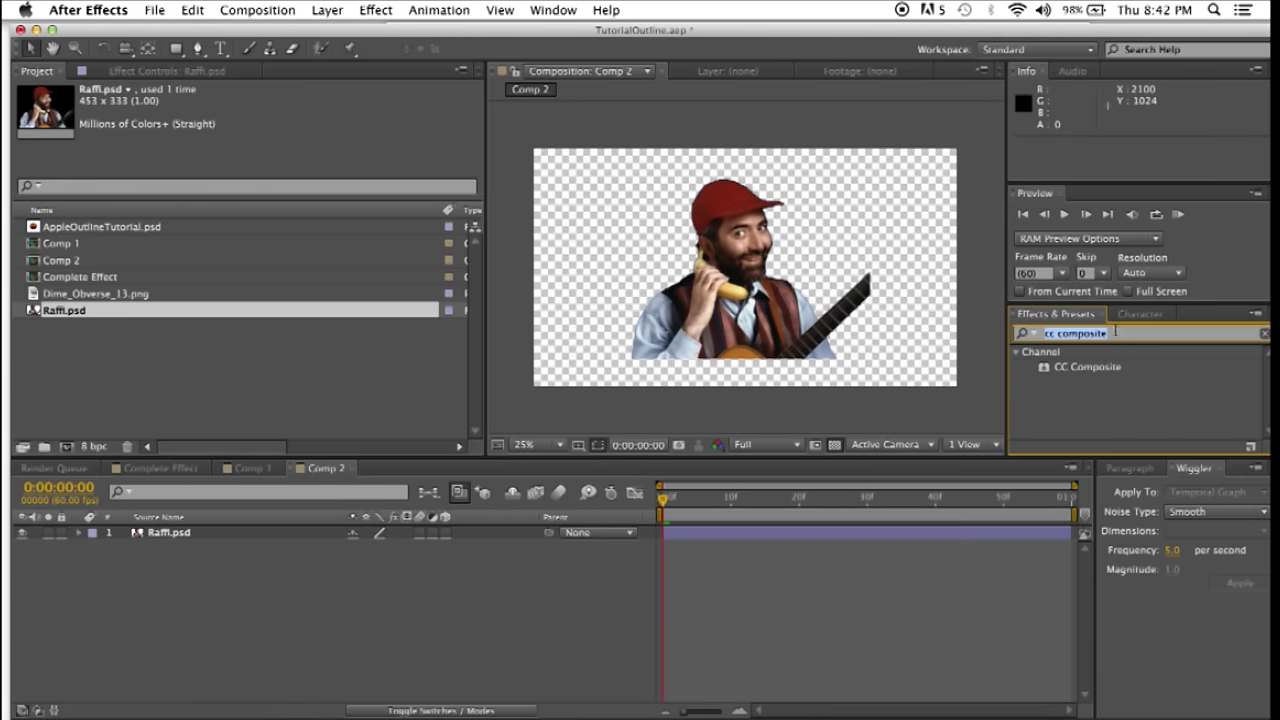
type("tline")
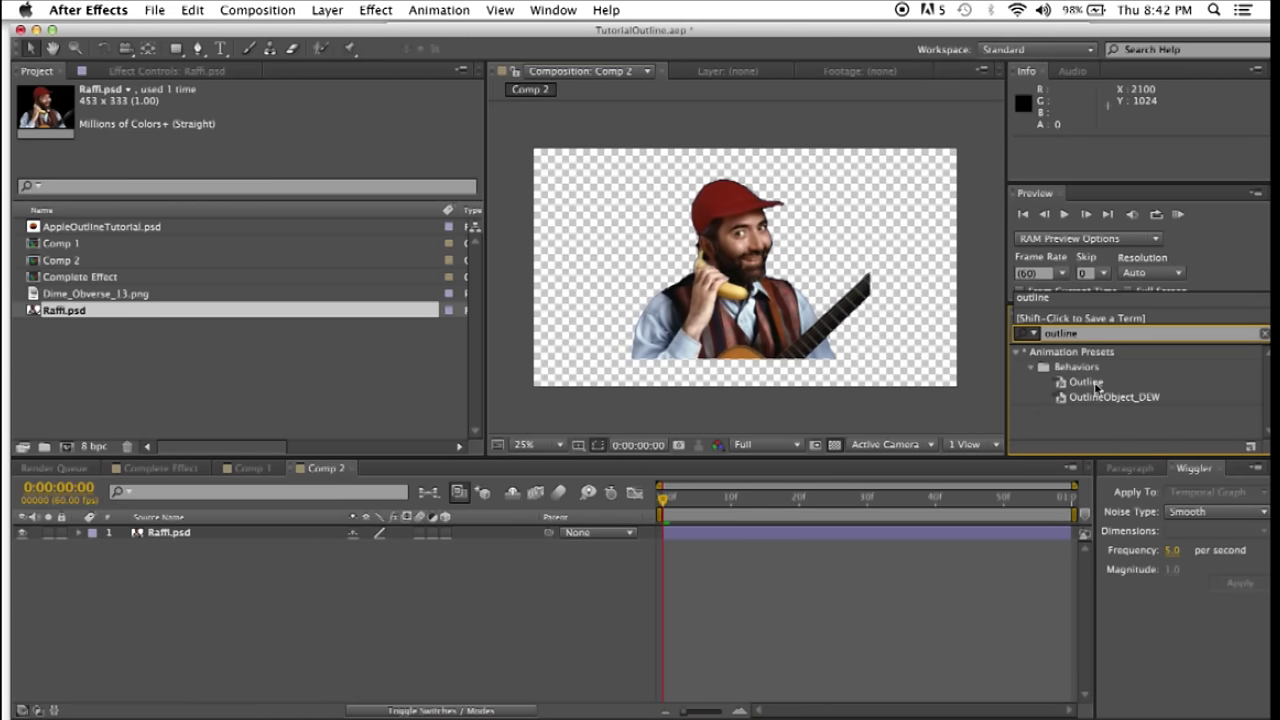
left_click_drag(1081, 383, 760, 303)
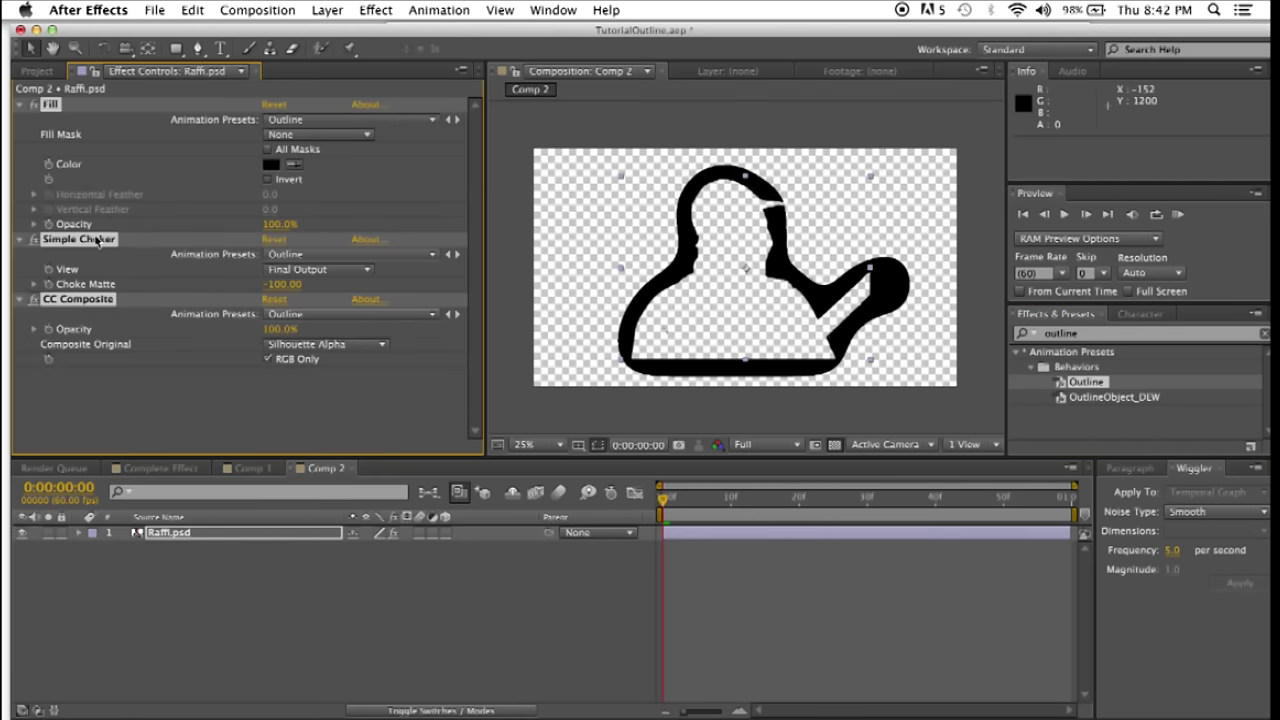
- Thin the figure's outline by setting Choke Matte to -12.70
left_click_drag(281, 284, 538, 279)
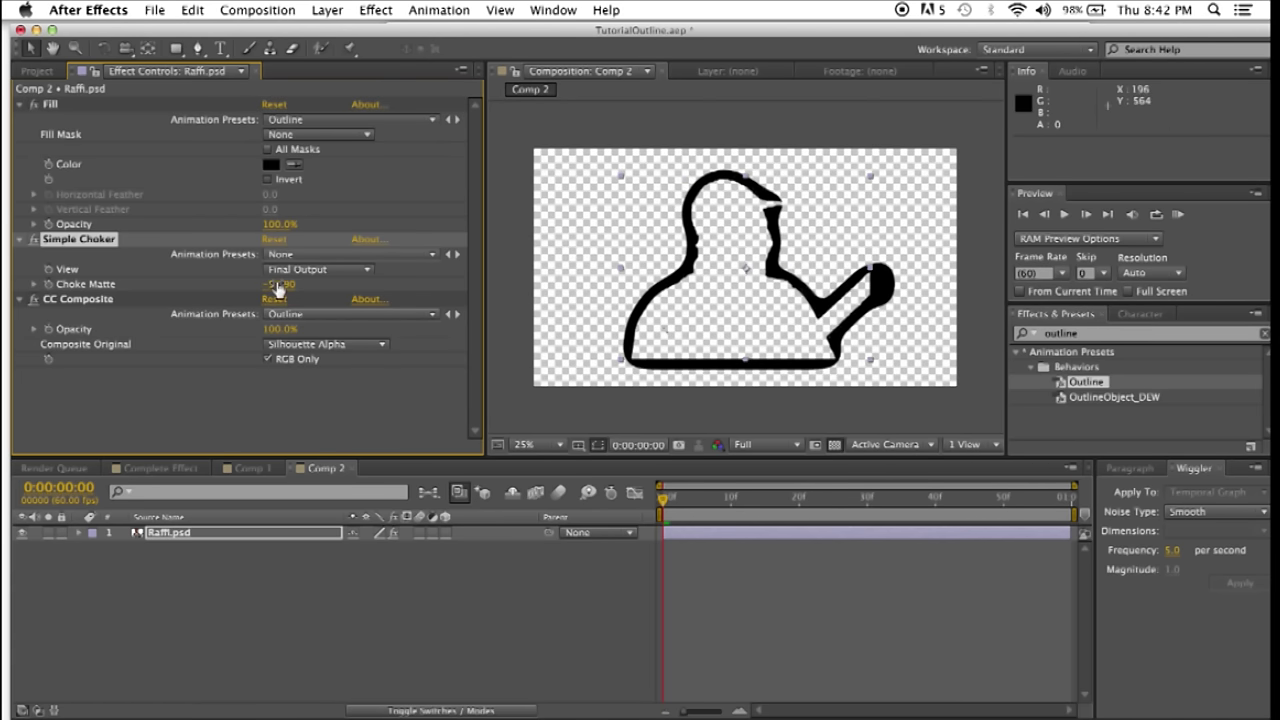
left_click_drag(279, 285, 652, 259)
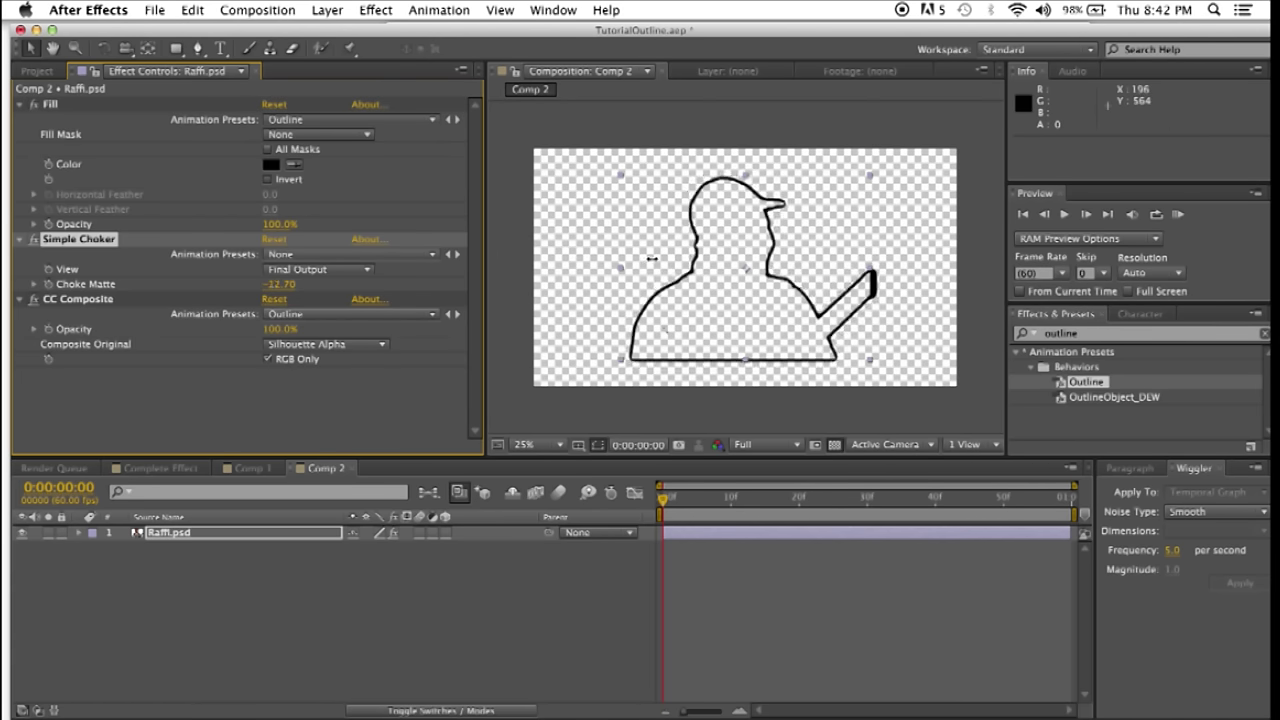
left_click(283, 284)
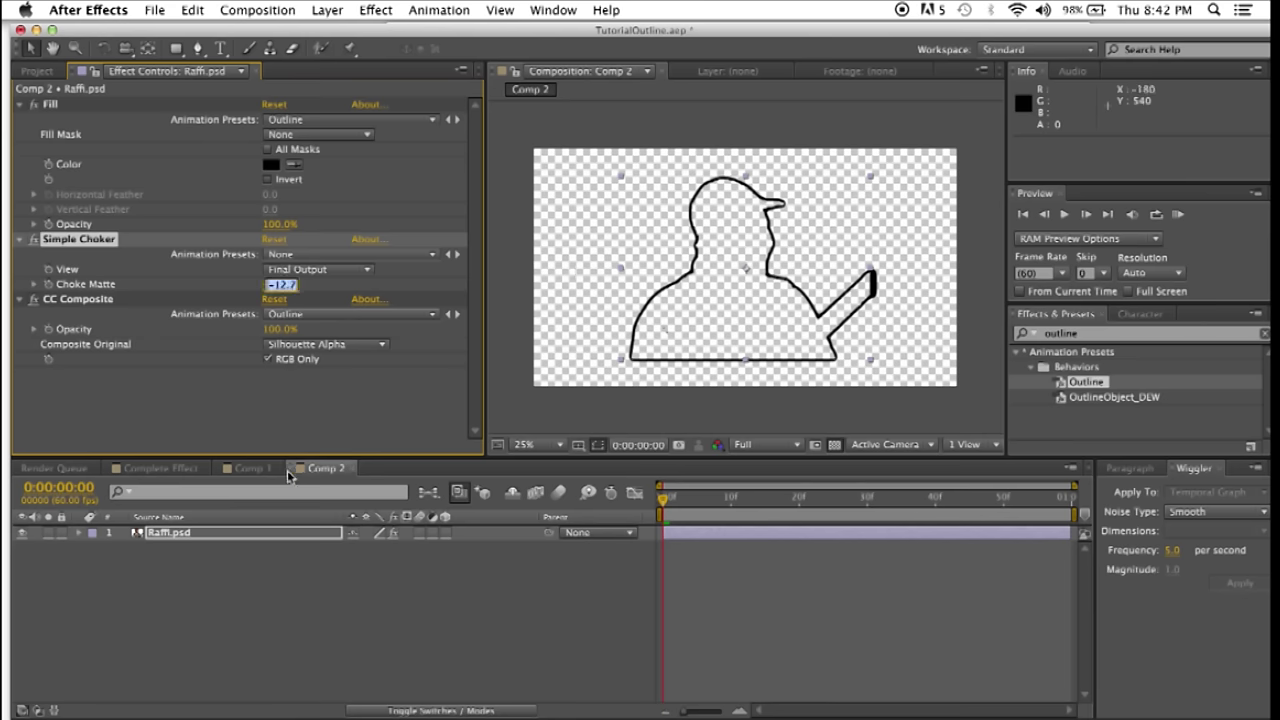
left_click(277, 654)
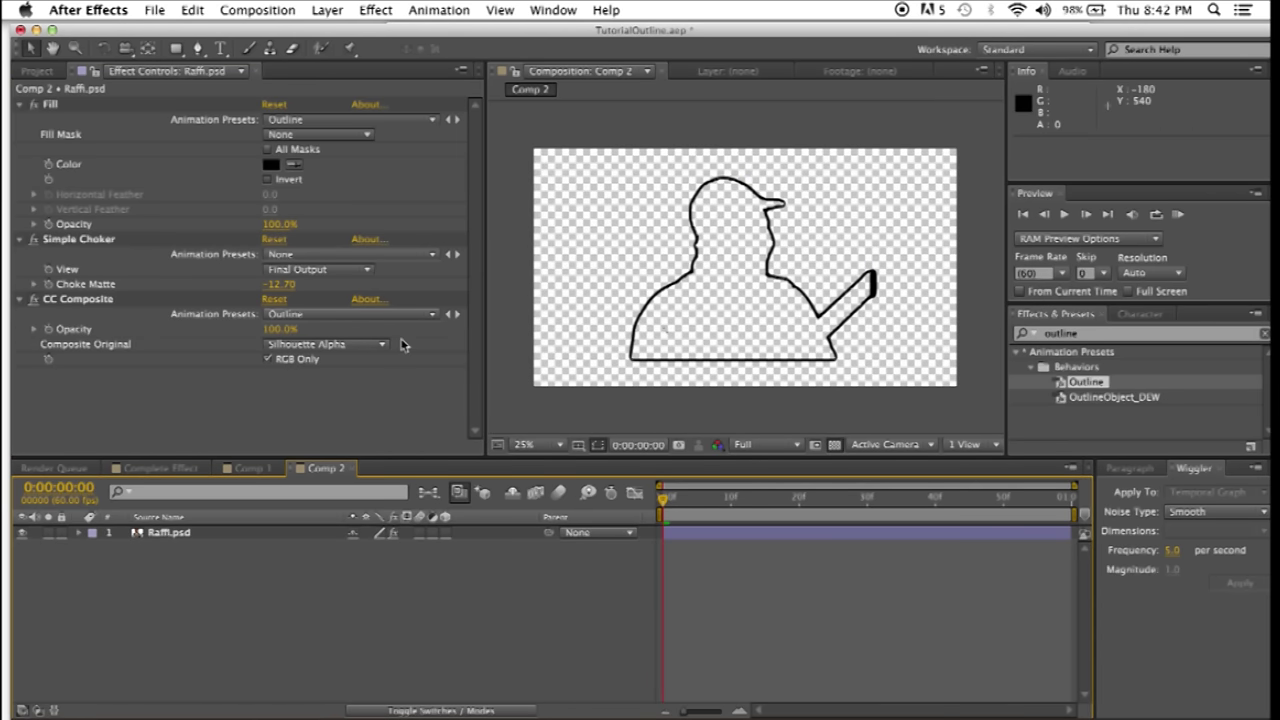